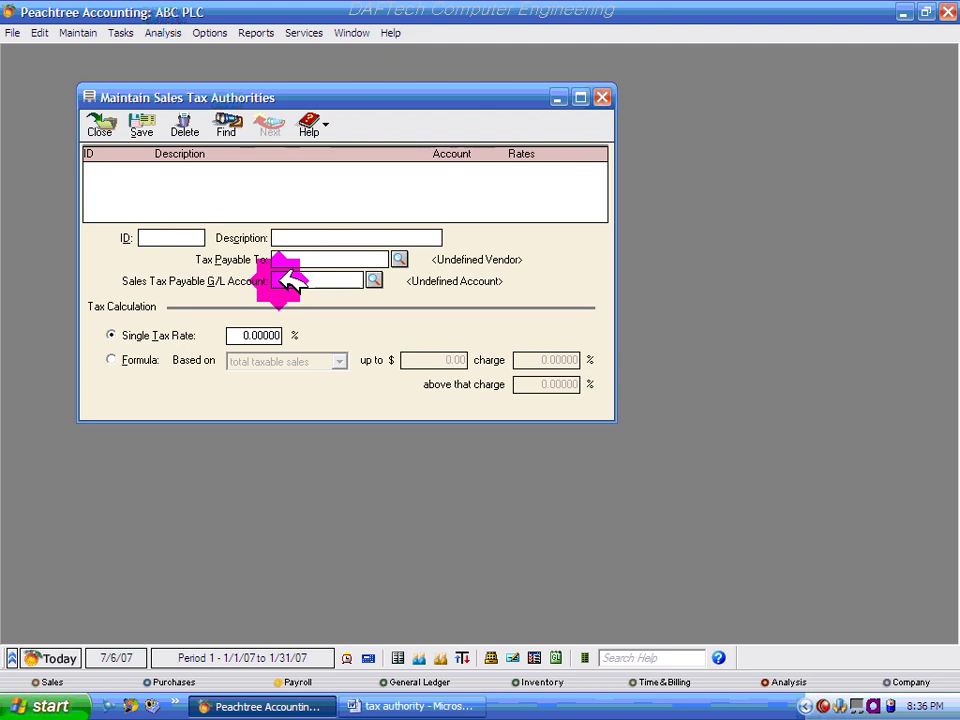
Step: Switch to the tax authority document in Word, complete its description as "Federal Sales Tax Authority", and return to Peachtree Accounting
{"action": "left_click", "coordinate": [270, 335]}
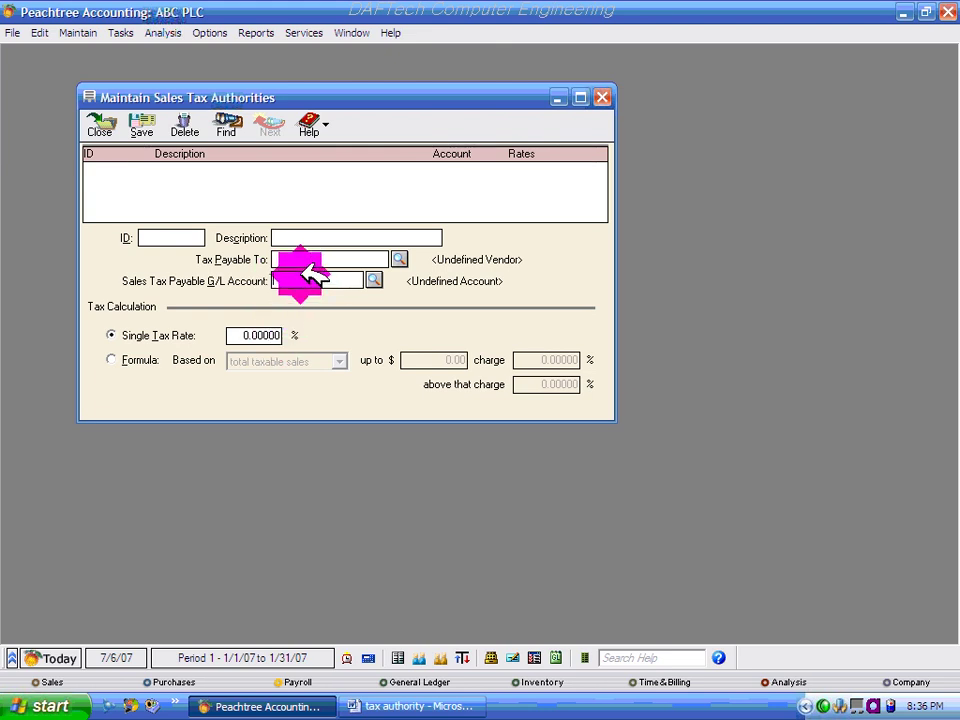
{"action": "left_click", "coordinate": [430, 706]}
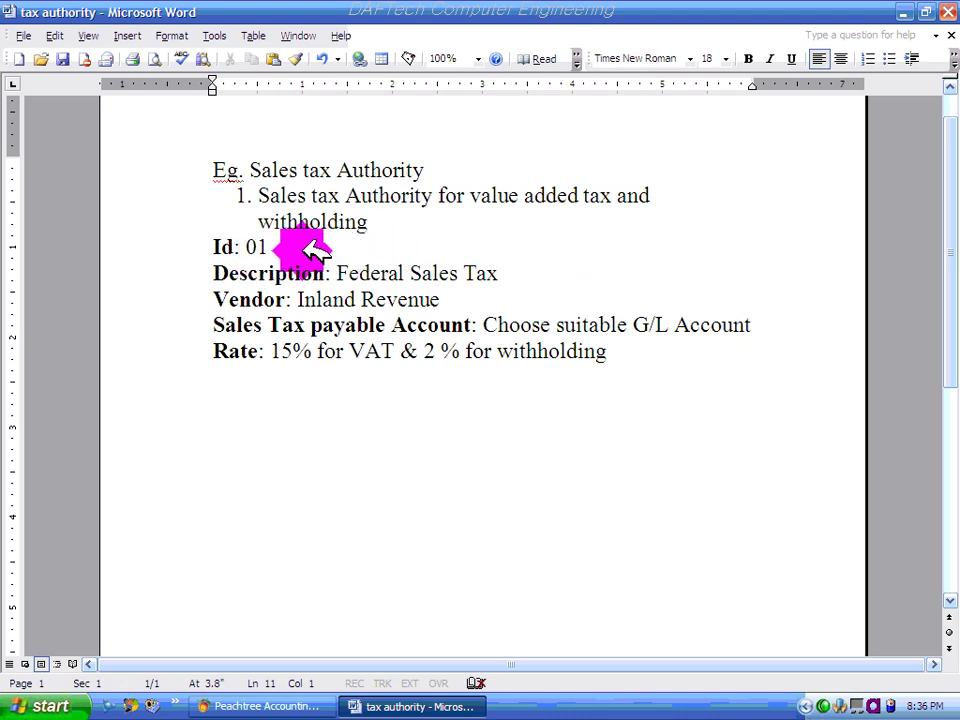
{"action": "key", "text": "ctrl+y"}
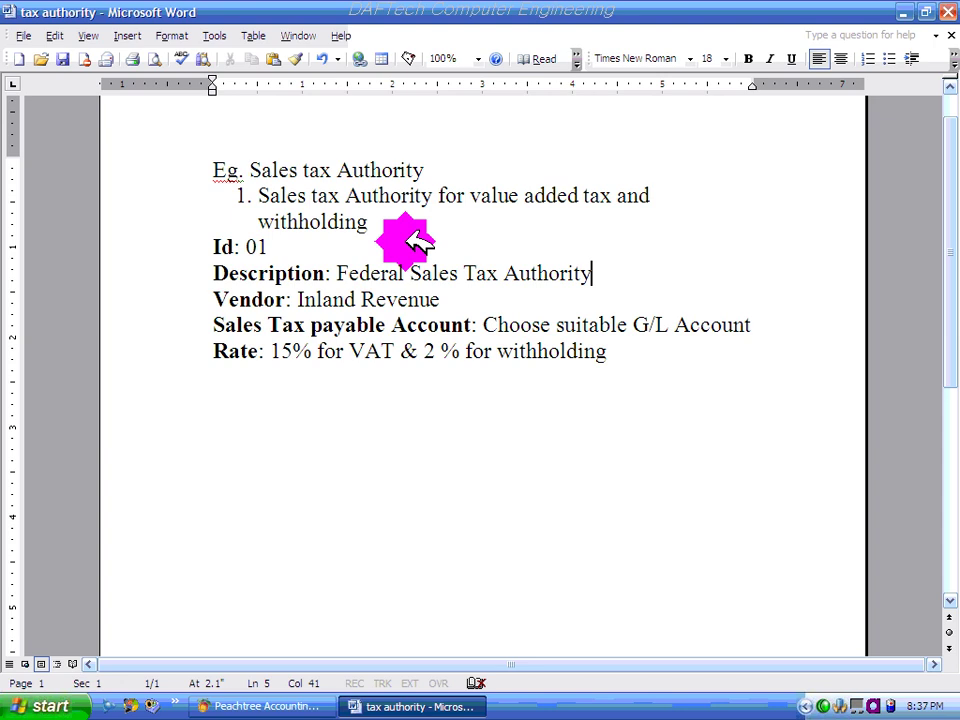
{"action": "left_click", "coordinate": [908, 12]}
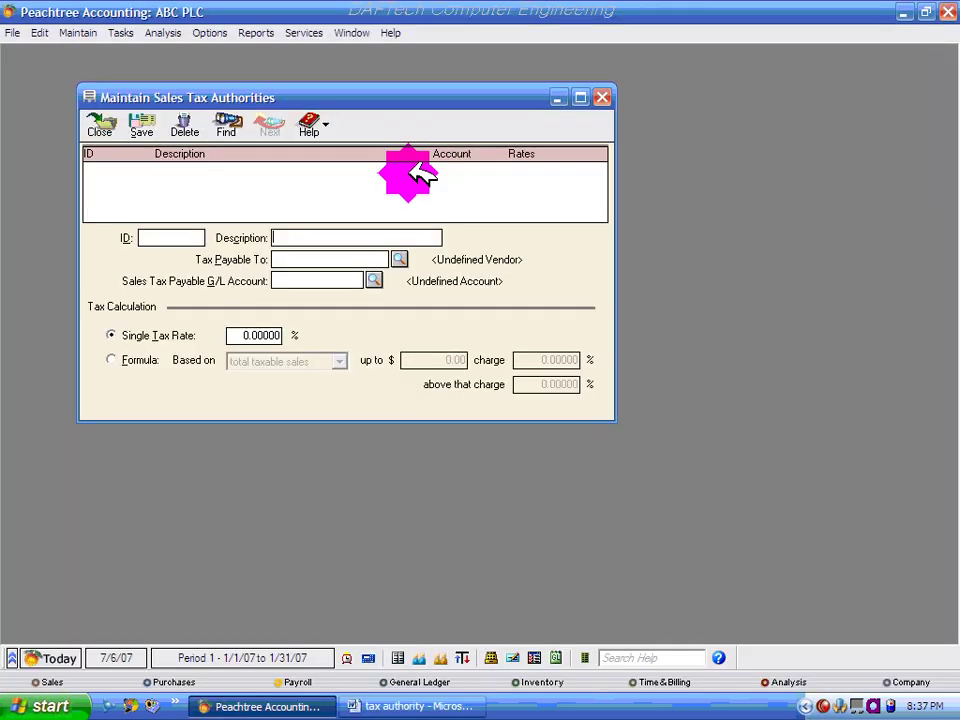
Step: Enter a sales tax authority with ID 01 and description "Federal sales Tax Authority", payable to the vendor Inland Revenue
{"action": "left_click", "coordinate": [155, 239]}
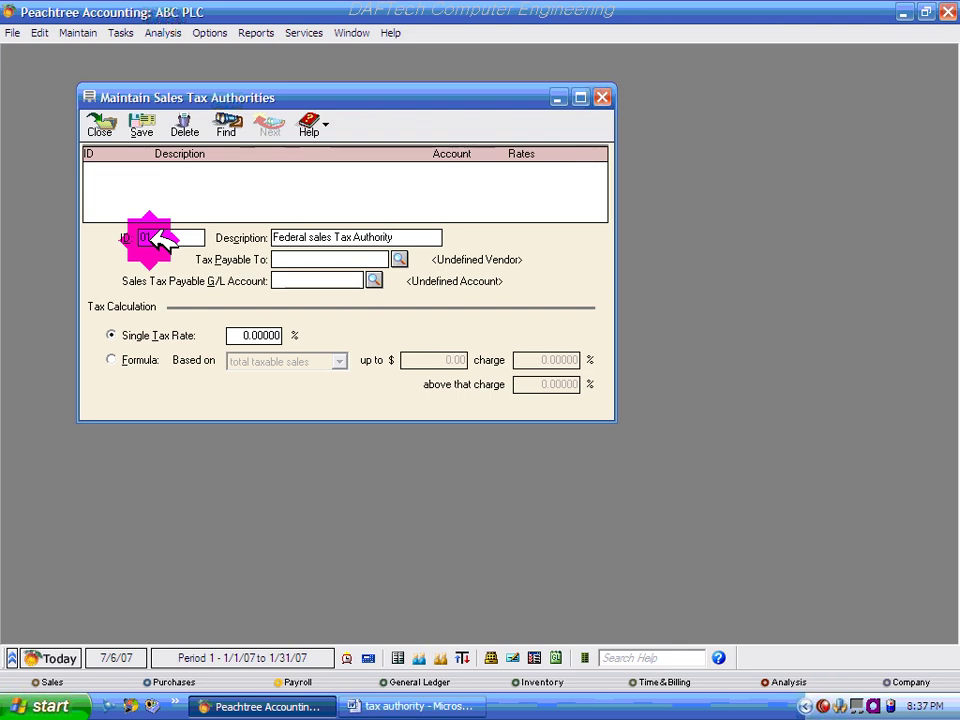
{"action": "left_click", "coordinate": [280, 244]}
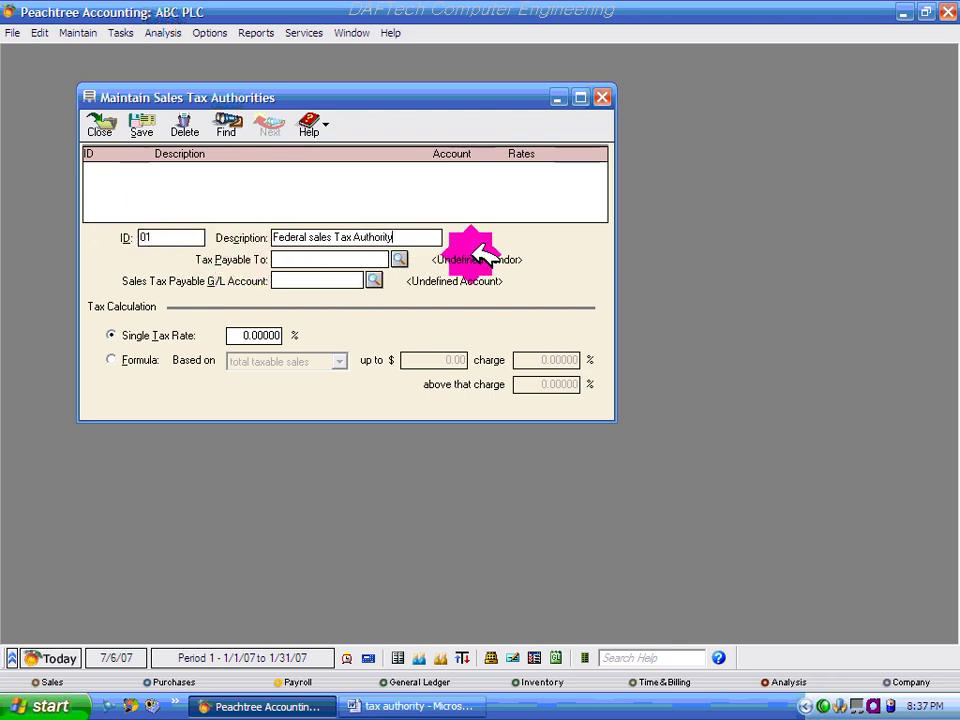
{"action": "left_click", "coordinate": [399, 259]}
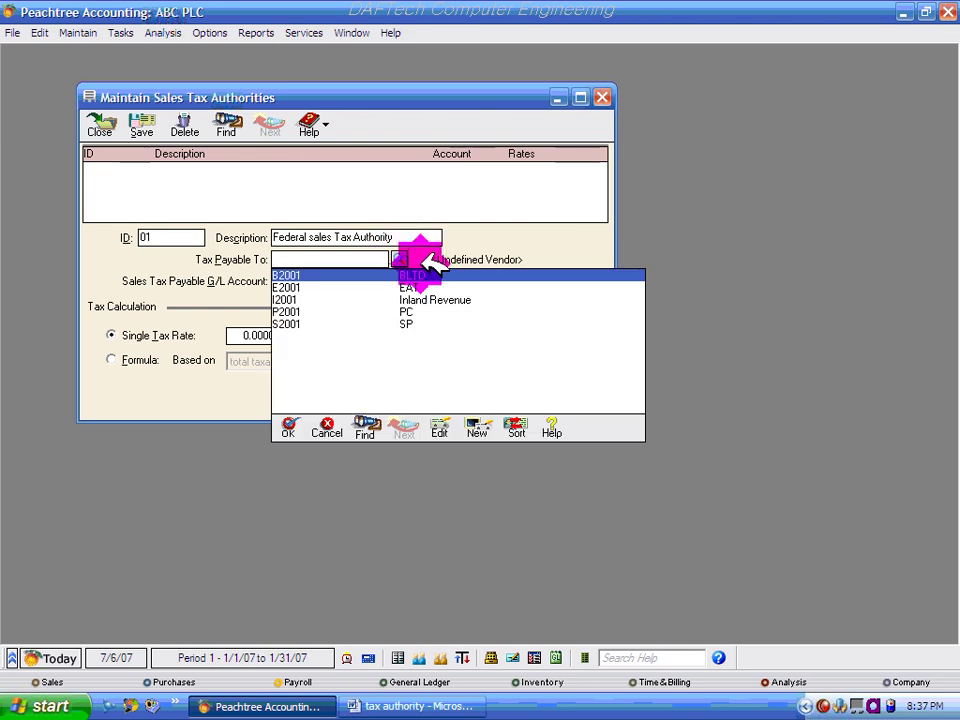
{"action": "left_click", "coordinate": [303, 300]}
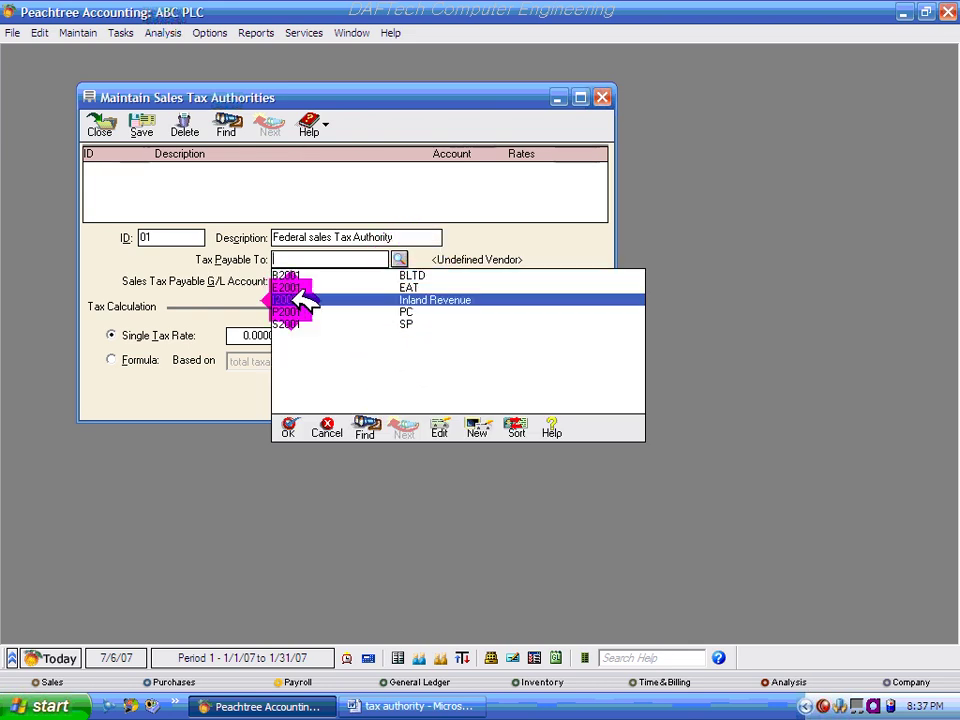
{"action": "double_click", "coordinate": [445, 298]}
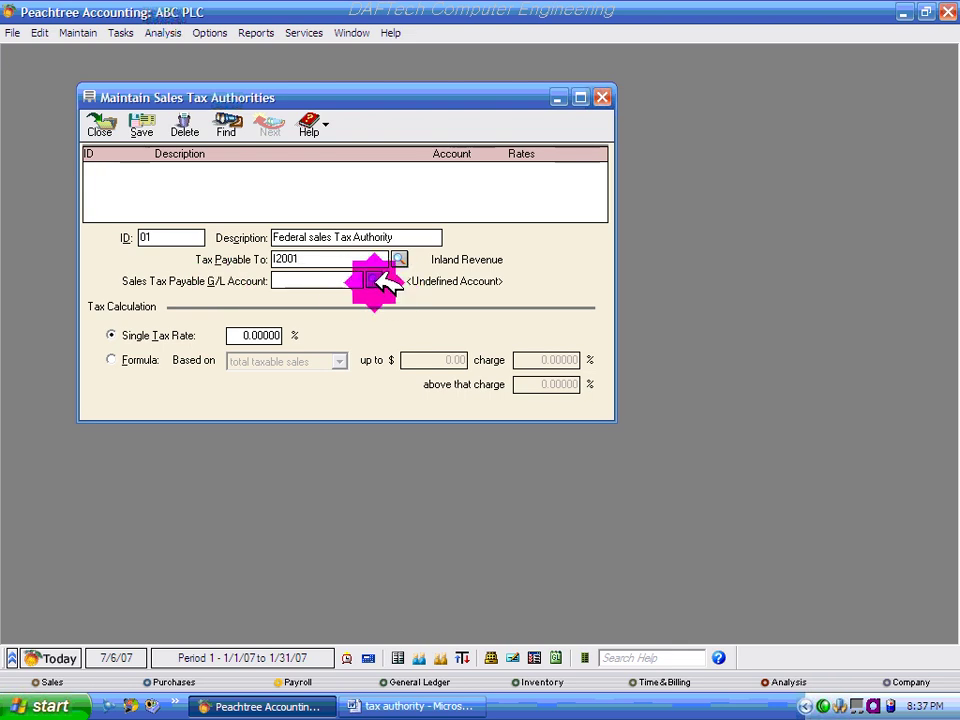
Step: Set the single tax rate of authority 01 to 15%
{"action": "left_click", "coordinate": [250, 336]}
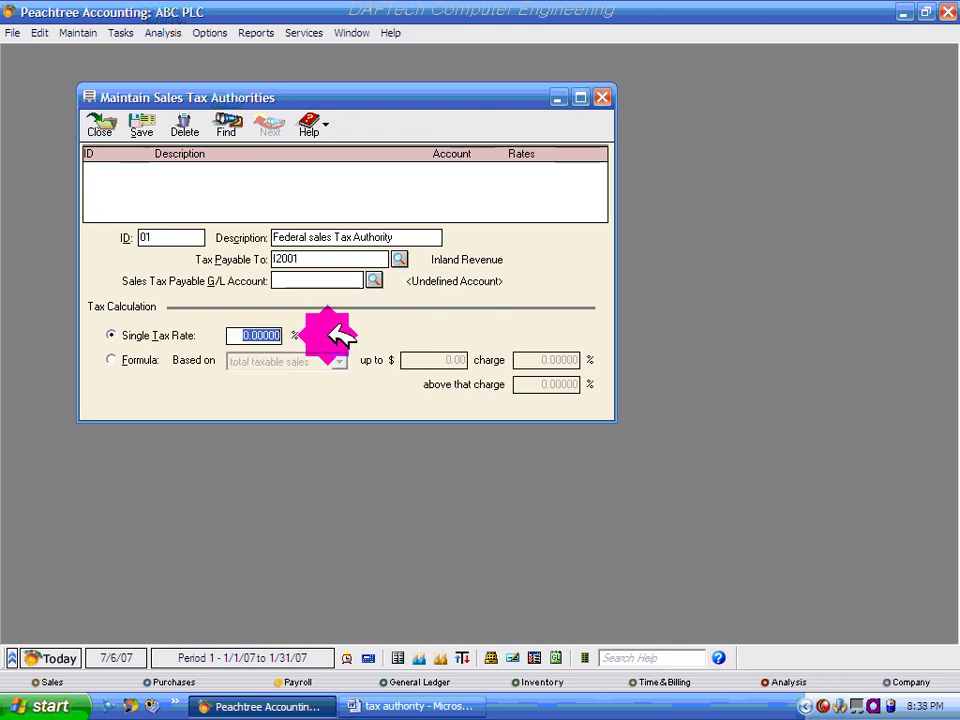
{"action": "type", "text": "15"}
{"action": "left_click", "coordinate": [292, 281]}
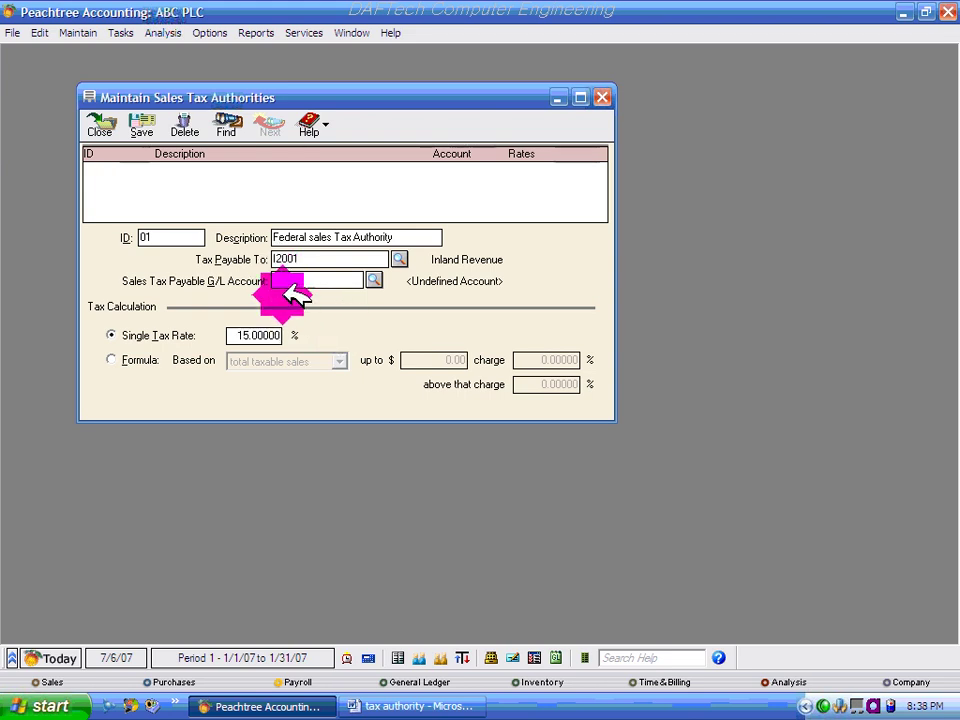
Step: Look through the payable accounts in the account list for a suitable sales tax payable G/L account
{"action": "left_click", "coordinate": [373, 281]}
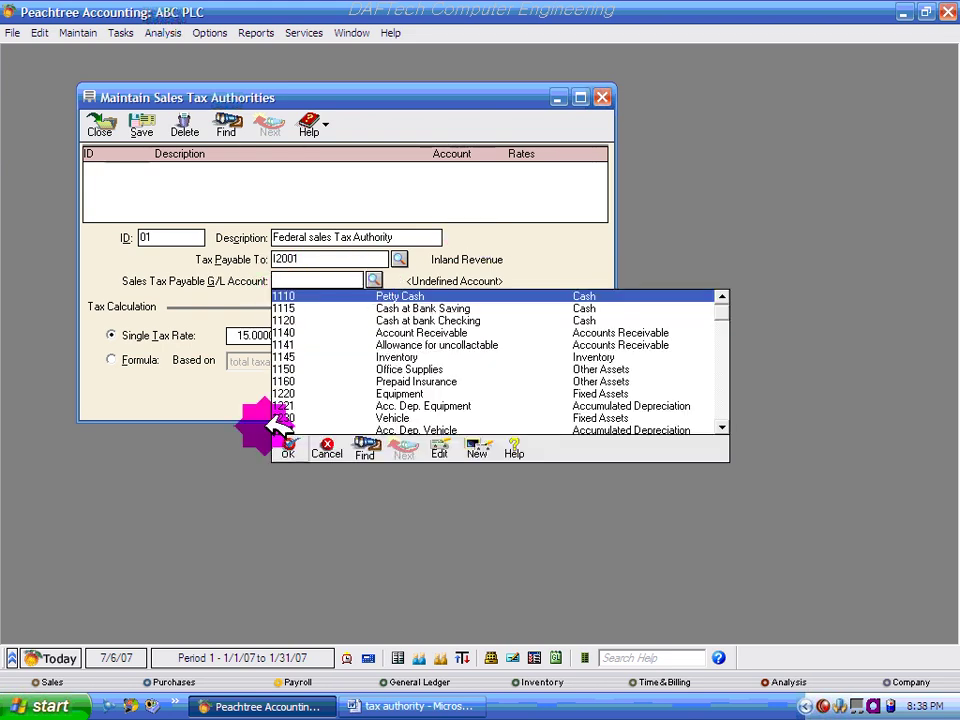
{"action": "left_click", "coordinate": [721, 427]}
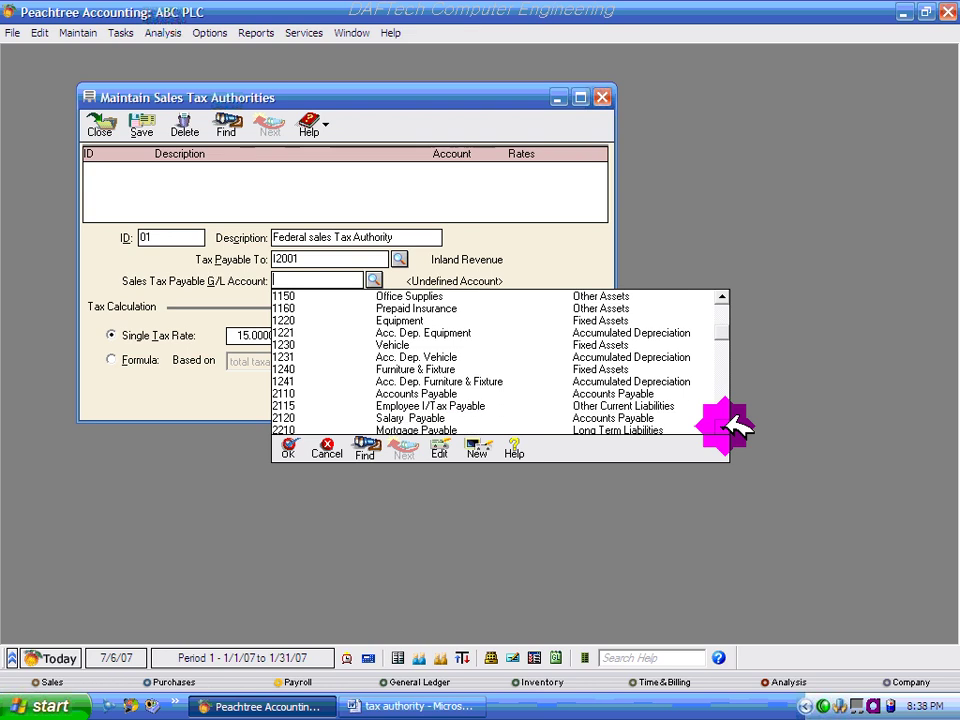
{"action": "left_click", "coordinate": [721, 427]}
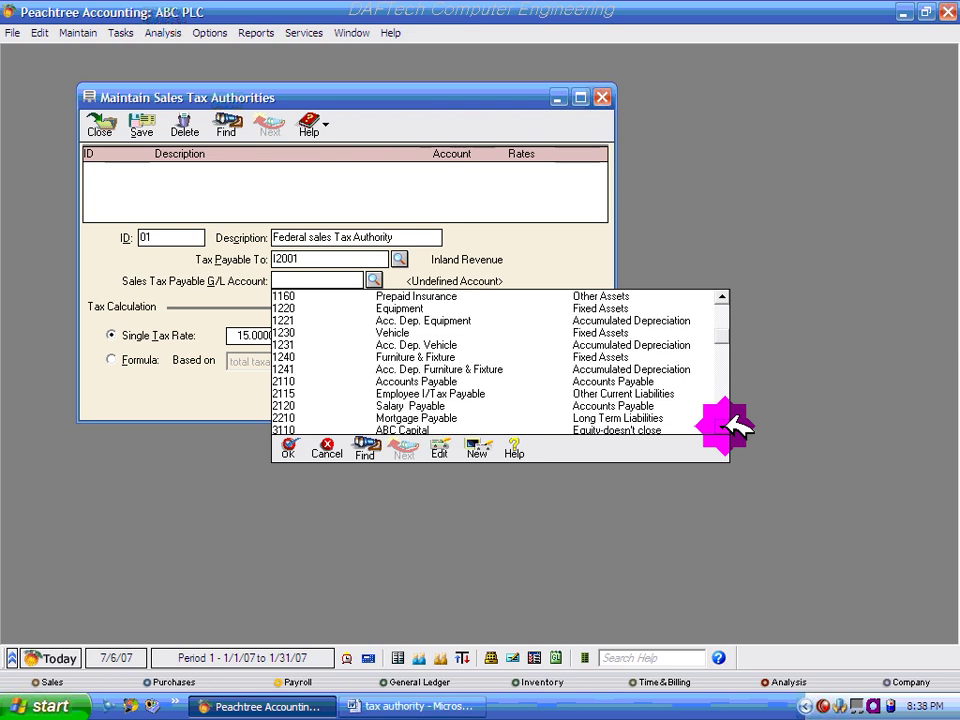
{"action": "left_click", "coordinate": [405, 383]}
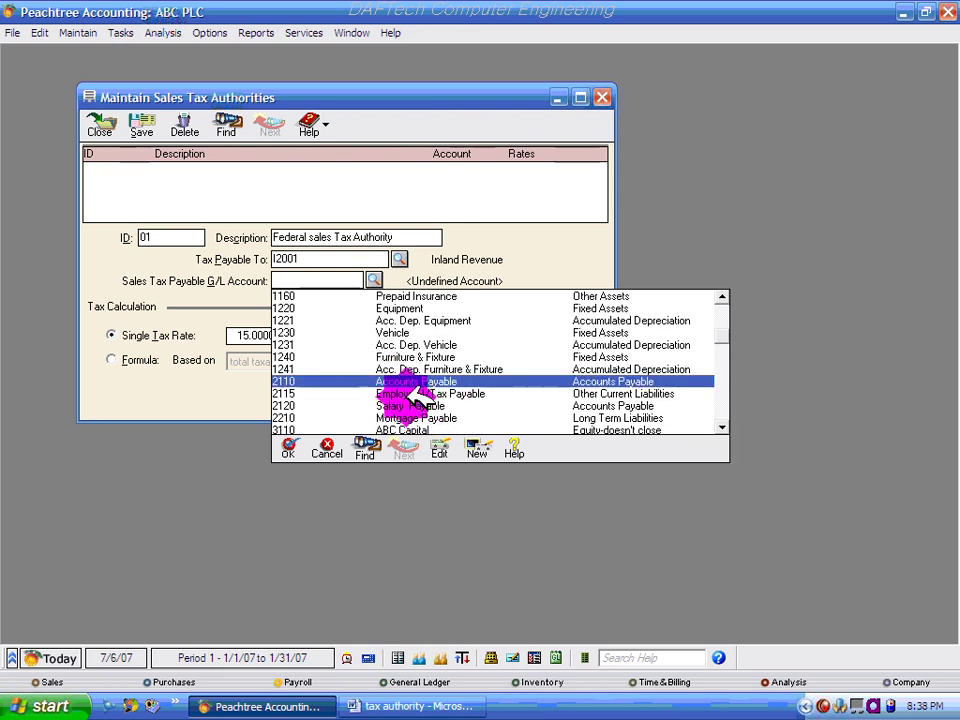
{"action": "left_click", "coordinate": [409, 394]}
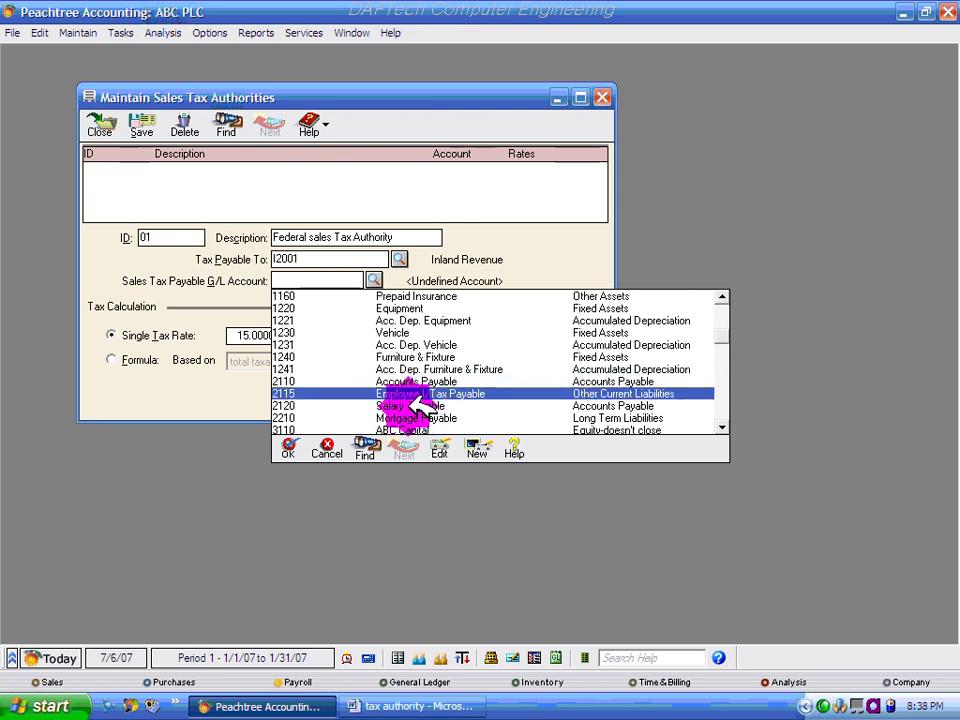
{"action": "left_click", "coordinate": [410, 406]}
{"action": "left_click", "coordinate": [410, 418]}
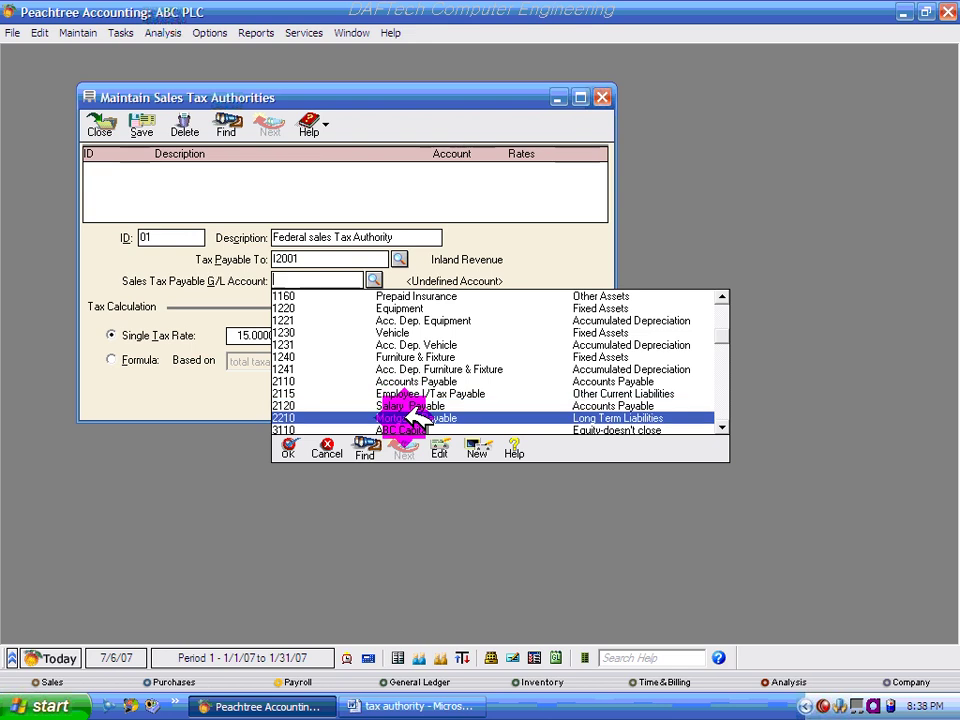
{"action": "left_click", "coordinate": [405, 406]}
{"action": "left_click", "coordinate": [410, 394]}
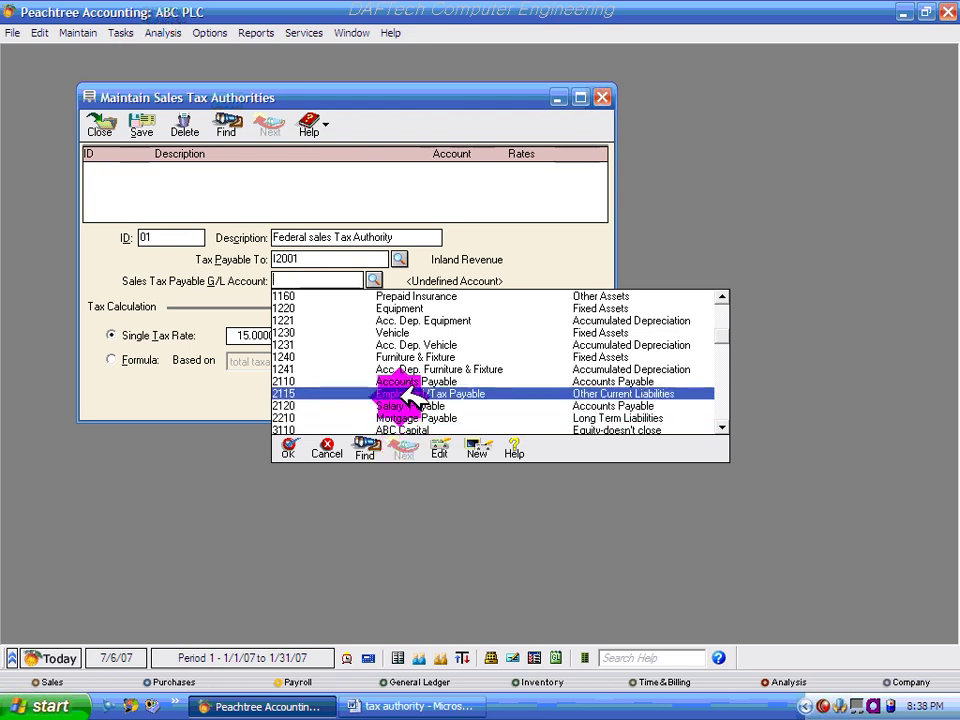
{"action": "left_click", "coordinate": [400, 381]}
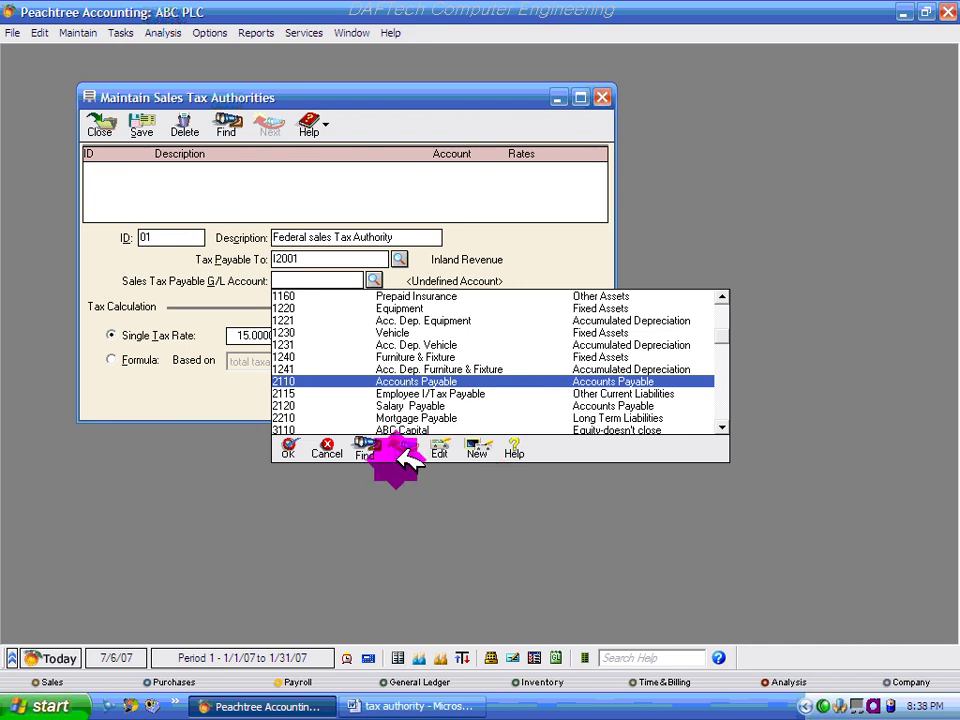
{"action": "left_click", "coordinate": [383, 393]}
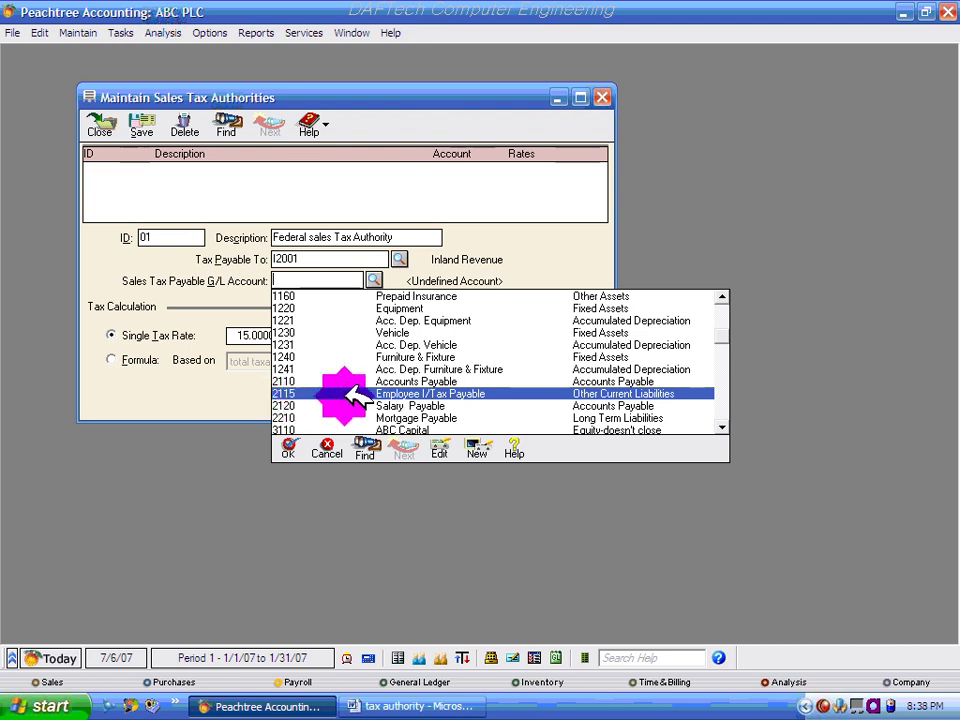
Step: Create and save a new account with ID 2116, description "VAT Payable" and account type Other Current Liabilities
{"action": "left_click", "coordinate": [478, 449]}
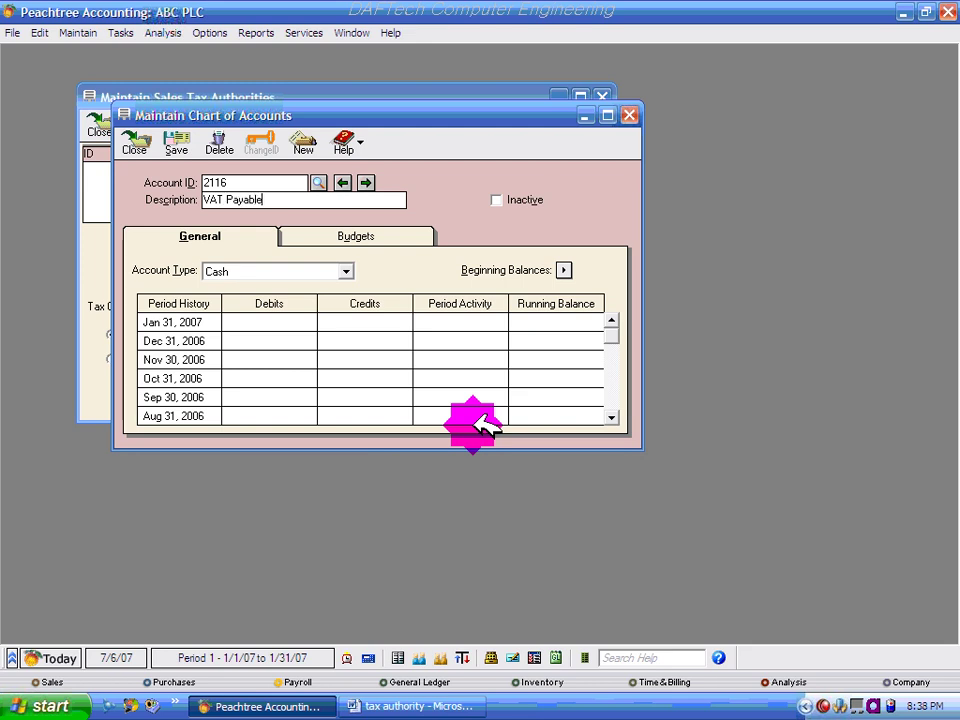
{"action": "left_click", "coordinate": [322, 270]}
{"action": "left_click", "coordinate": [311, 268]}
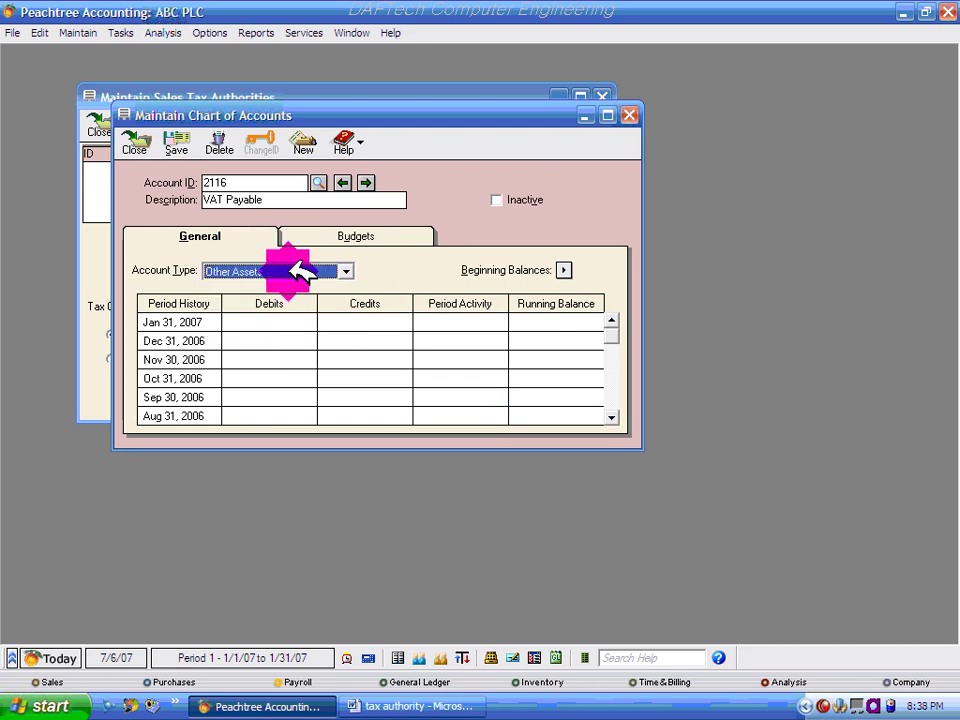
{"action": "left_click", "coordinate": [346, 270]}
{"action": "left_click", "coordinate": [303, 336]}
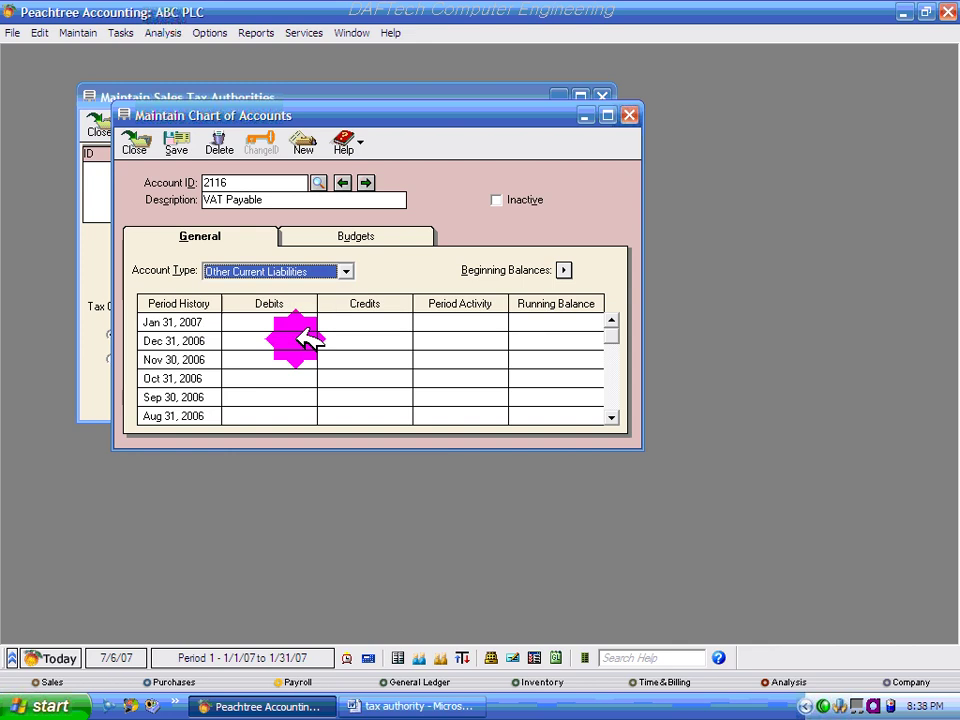
{"action": "left_click", "coordinate": [178, 143]}
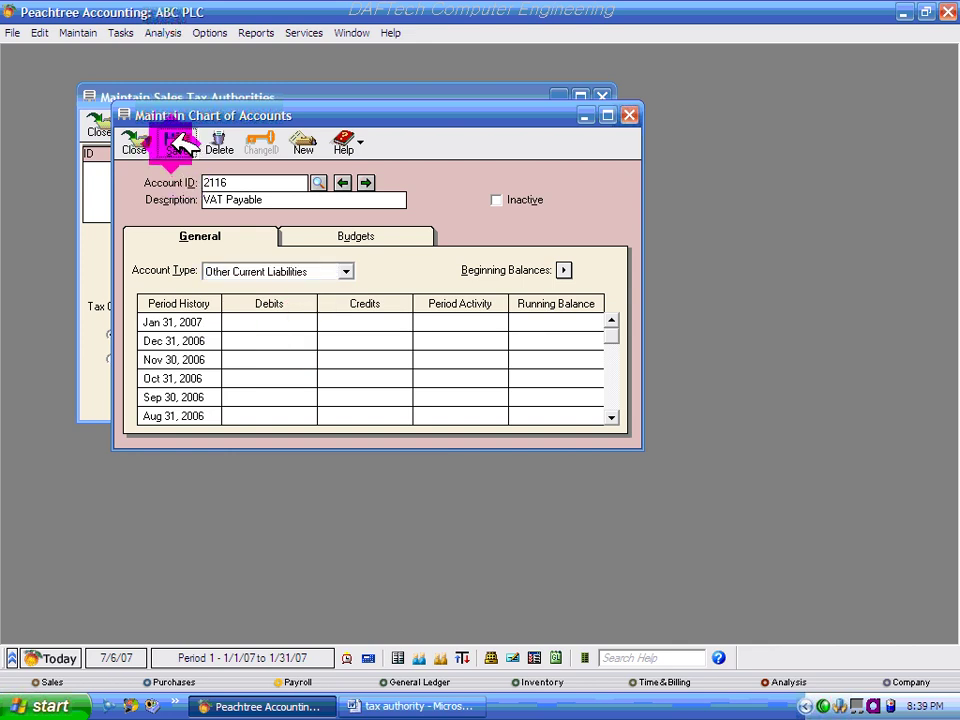
{"action": "left_click", "coordinate": [134, 143]}
Step: Assign account 2116 VAT Payable as the sales tax payable G/L account and save authority 01
{"action": "left_click", "coordinate": [316, 280]}
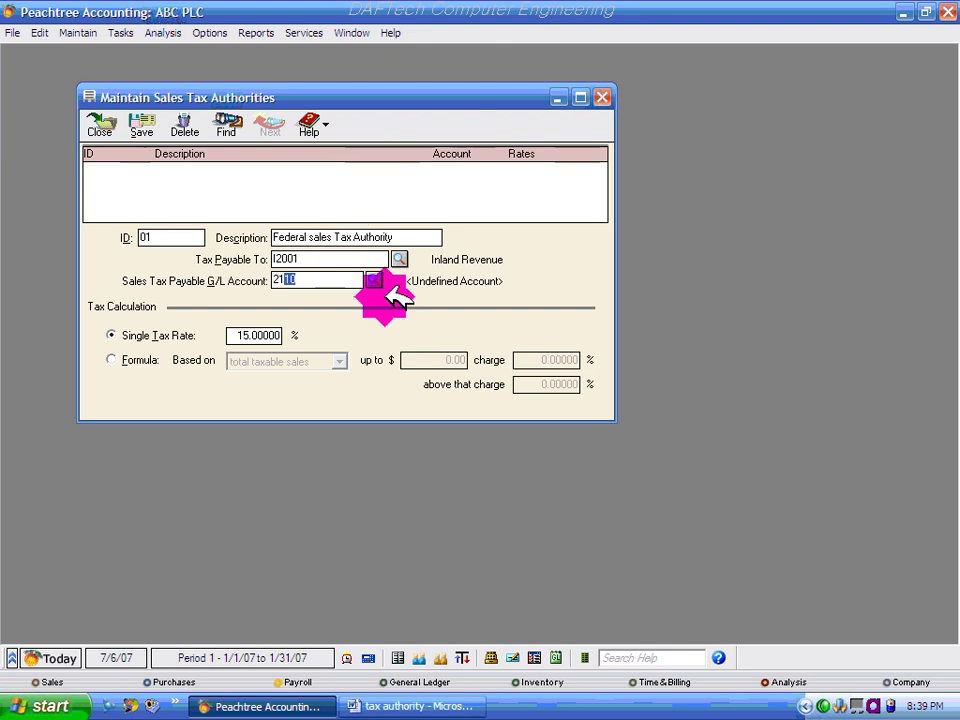
{"action": "left_click", "coordinate": [374, 280]}
{"action": "scroll", "coordinate": [729, 428], "scroll_direction": "down", "scroll_amount": 1}
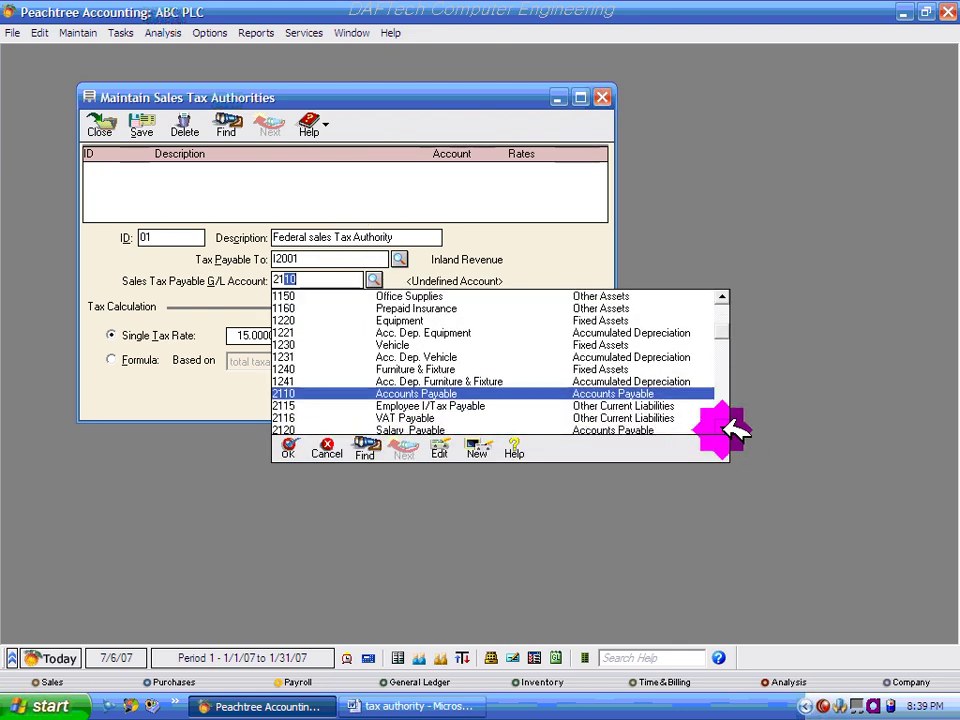
{"action": "left_click", "coordinate": [428, 416]}
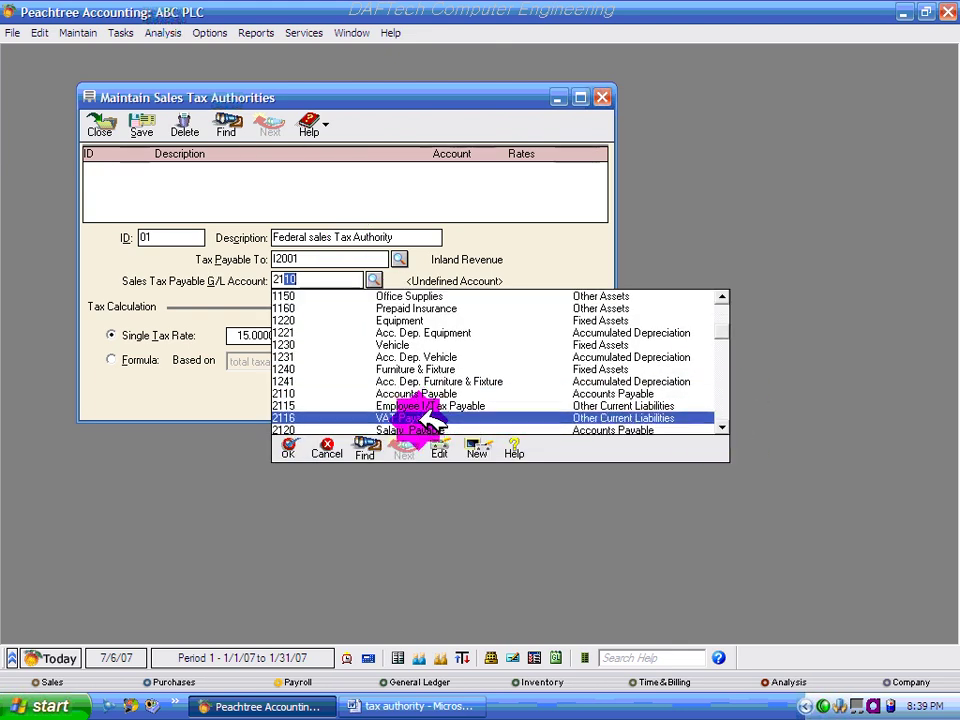
{"action": "double_click", "coordinate": [426, 416]}
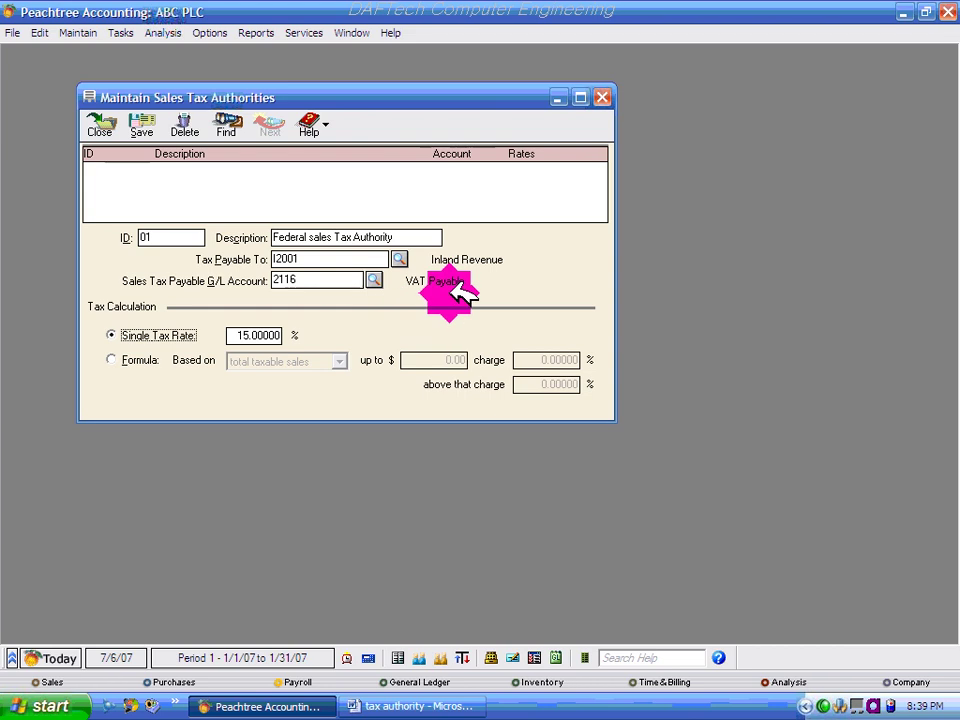
{"action": "left_click", "coordinate": [145, 127]}
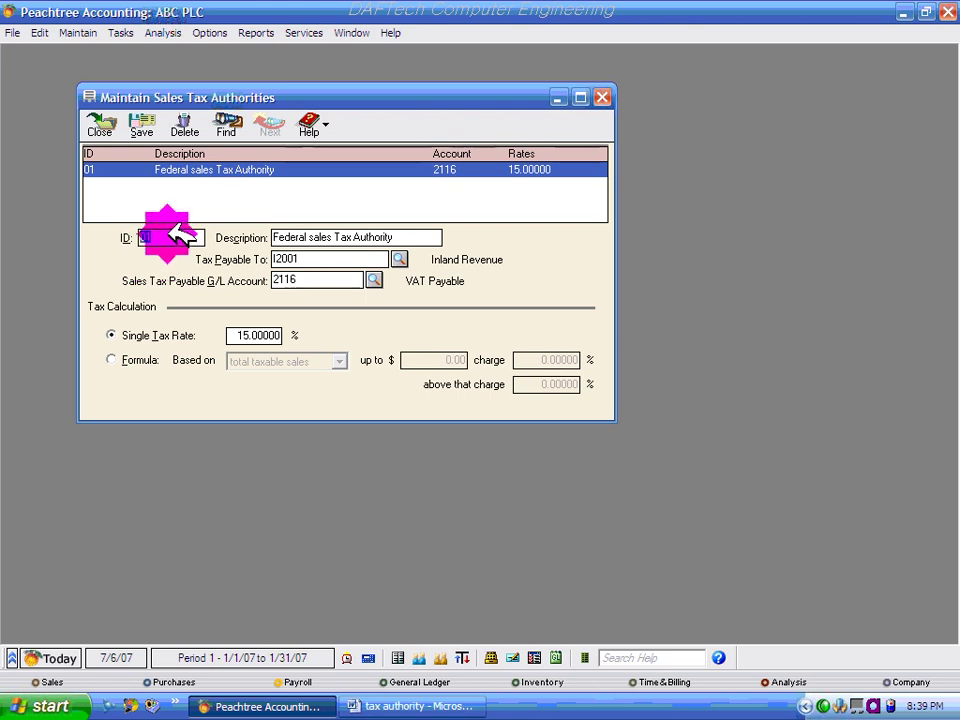
Step: Begin a second sales tax authority with ID 02, keeping the same description and the vendor Inland Revenue
{"action": "type", "text": "2"}
{"action": "left_click", "coordinate": [425, 235]}
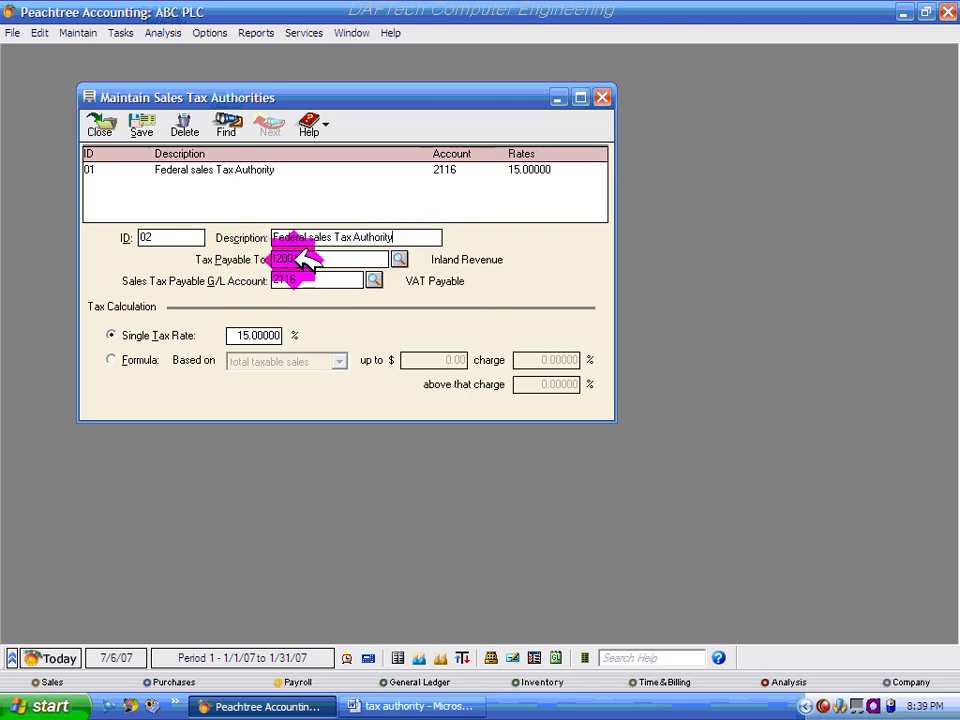
{"action": "left_click", "coordinate": [400, 260]}
{"action": "left_click", "coordinate": [400, 260]}
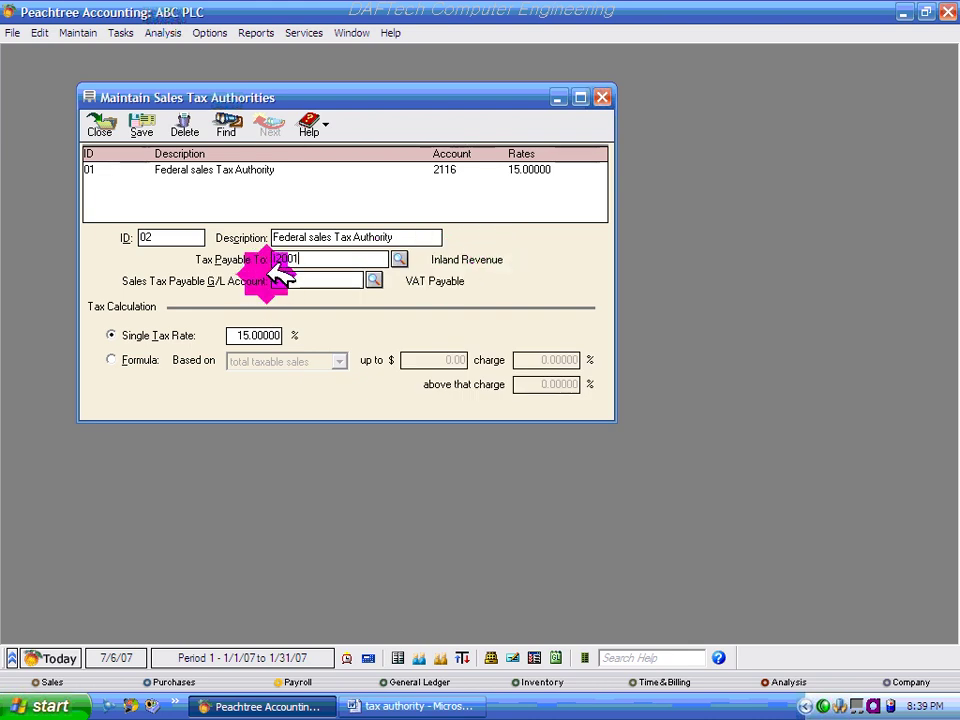
Step: Look through the G/L account list for a withholding payable account and check the record of account 2116 VAT Payable
{"action": "left_click", "coordinate": [375, 280]}
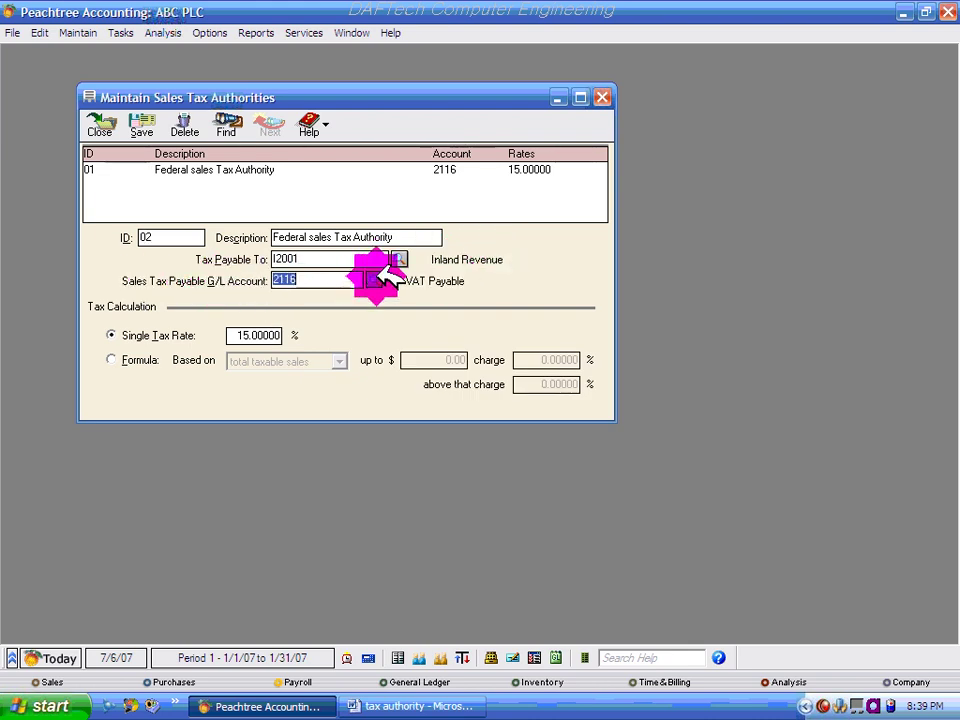
{"action": "scroll", "coordinate": [722, 428], "scroll_direction": "down", "scroll_amount": 5}
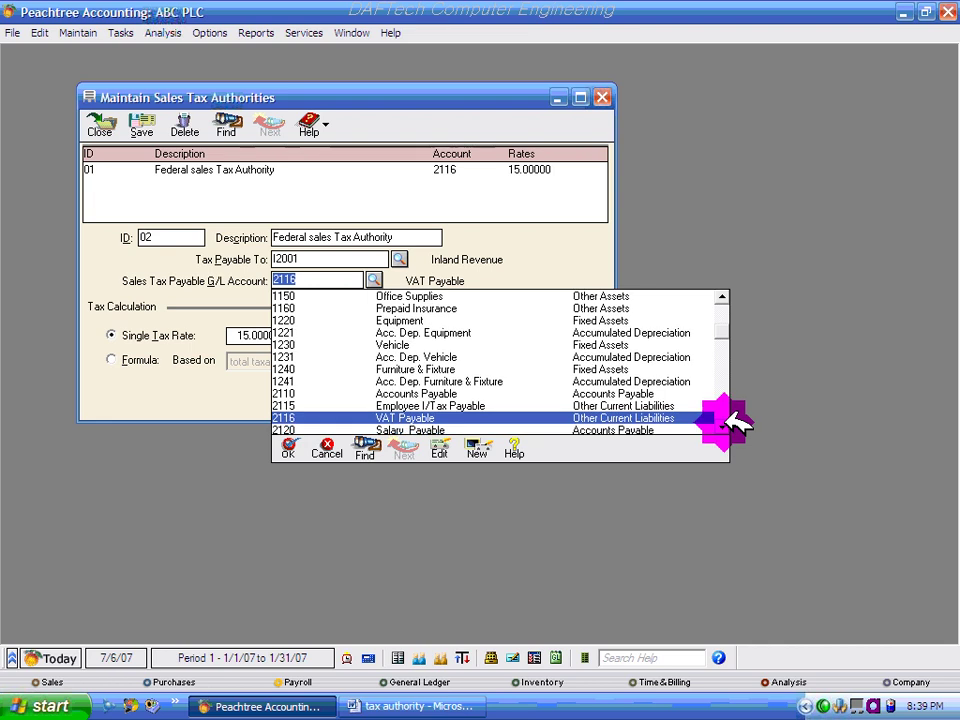
{"action": "scroll", "coordinate": [734, 424], "scroll_direction": "down", "scroll_amount": 3}
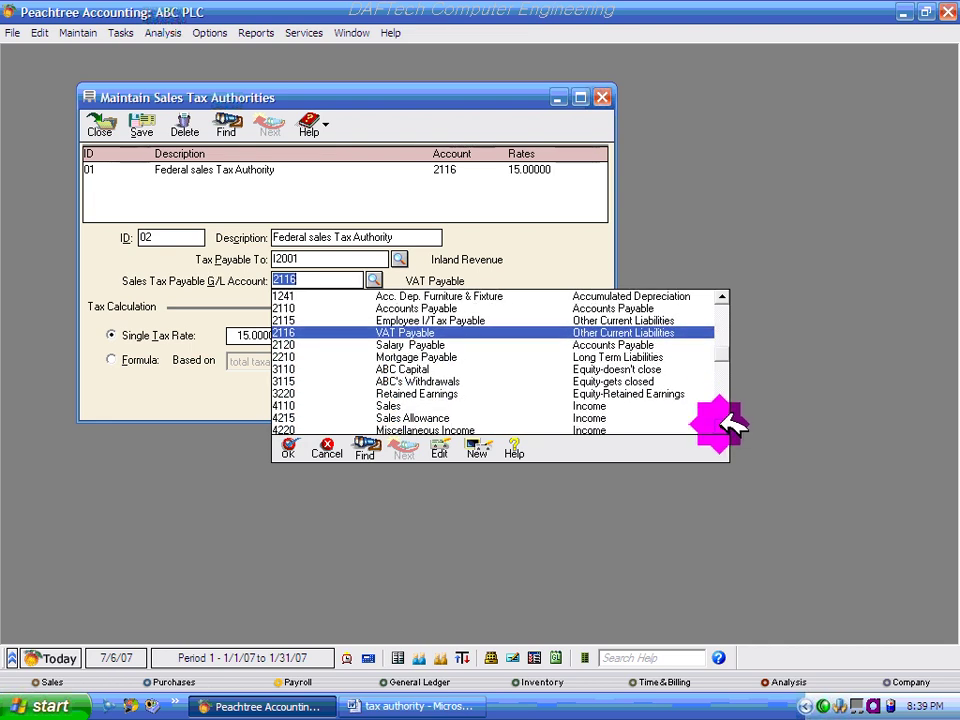
{"action": "scroll", "coordinate": [734, 424], "scroll_direction": "down", "scroll_amount": 1}
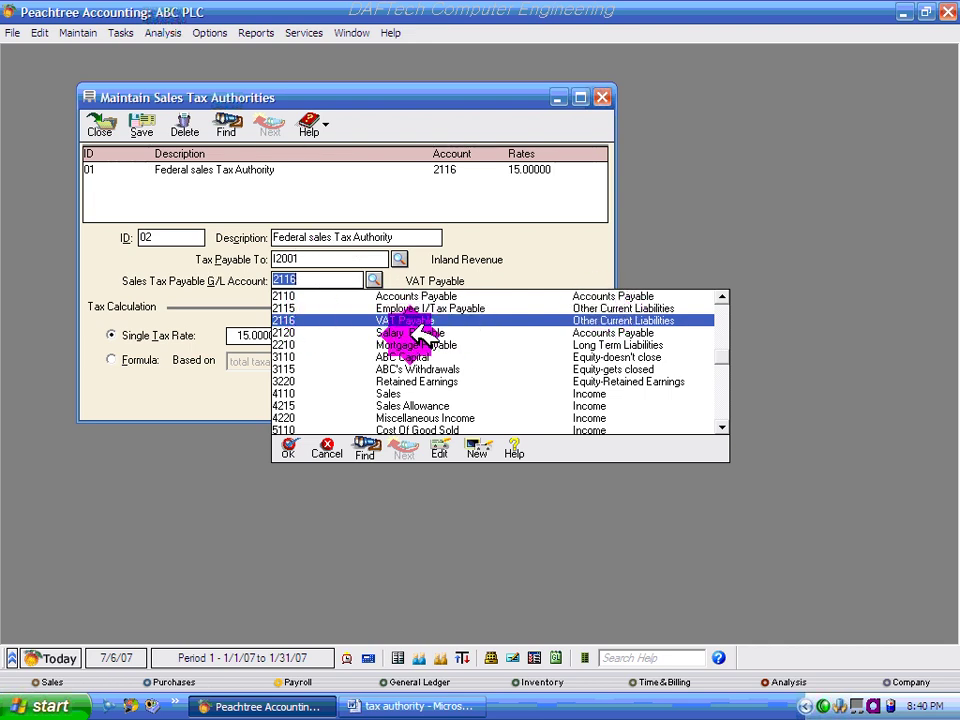
{"action": "left_click", "coordinate": [440, 447]}
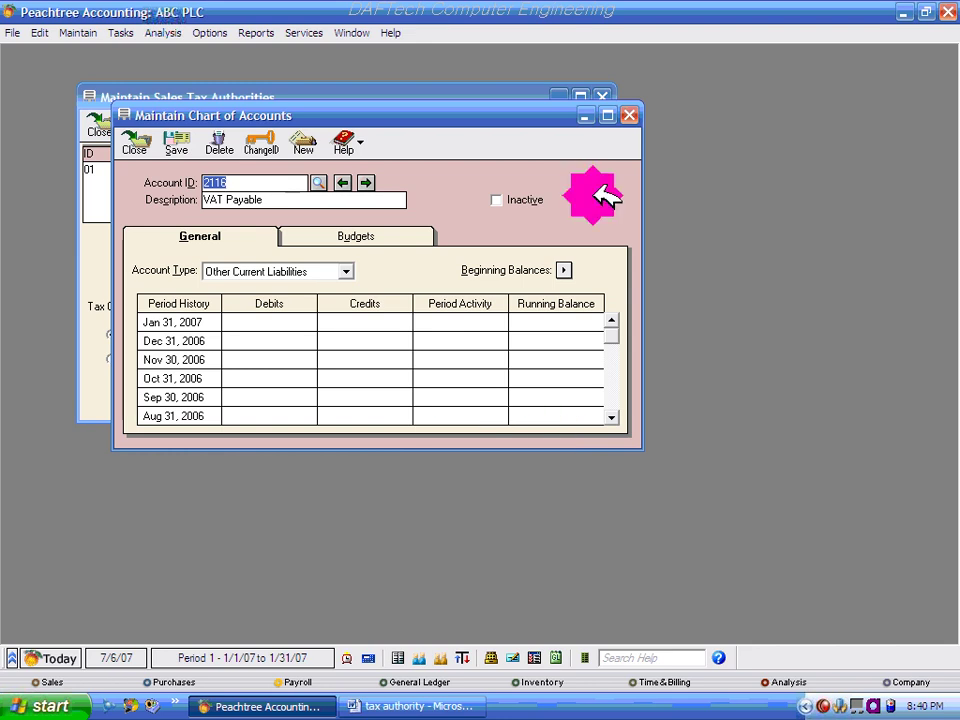
{"action": "left_click", "coordinate": [629, 115]}
Step: Create and save a new account with ID 2117, description "Witholding Payable" and account type Accounts Payable
{"action": "left_click", "coordinate": [374, 280]}
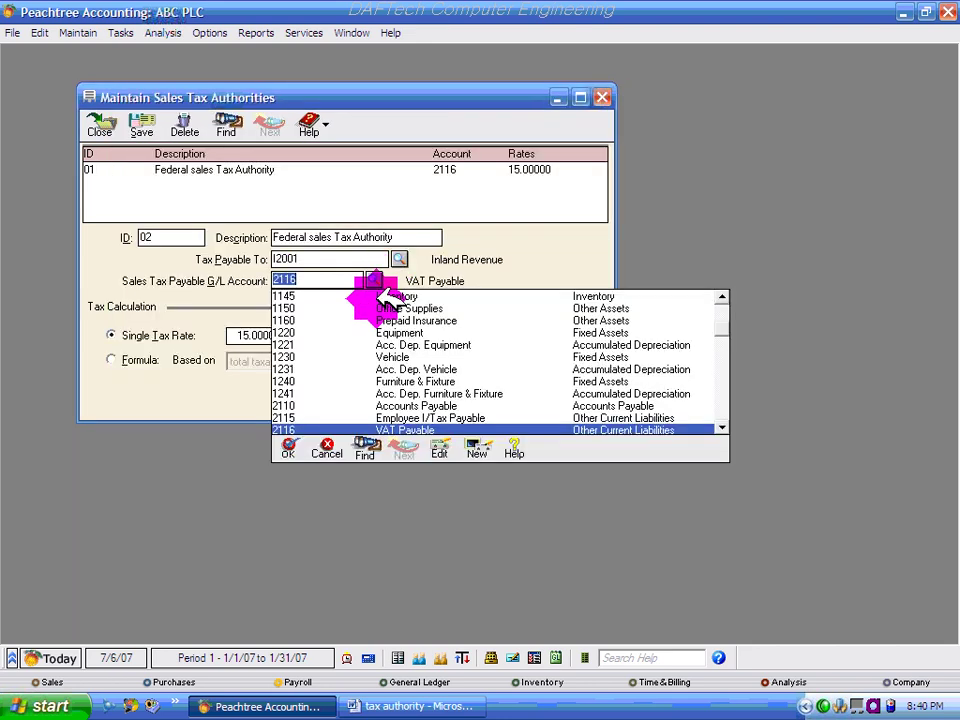
{"action": "left_click", "coordinate": [482, 446]}
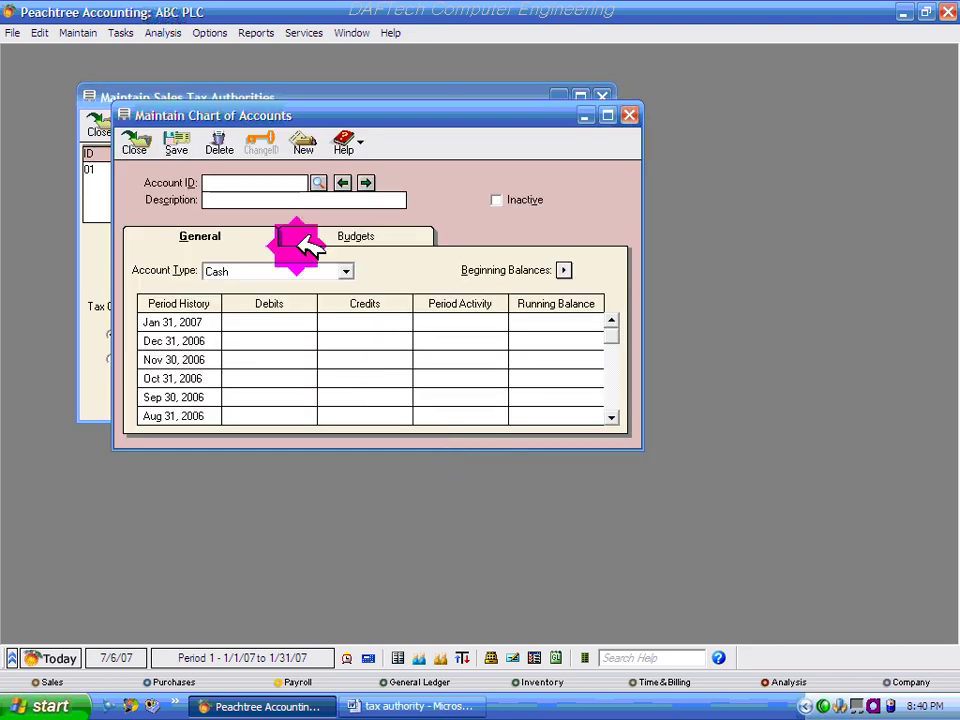
{"action": "type", "text": "2117"}
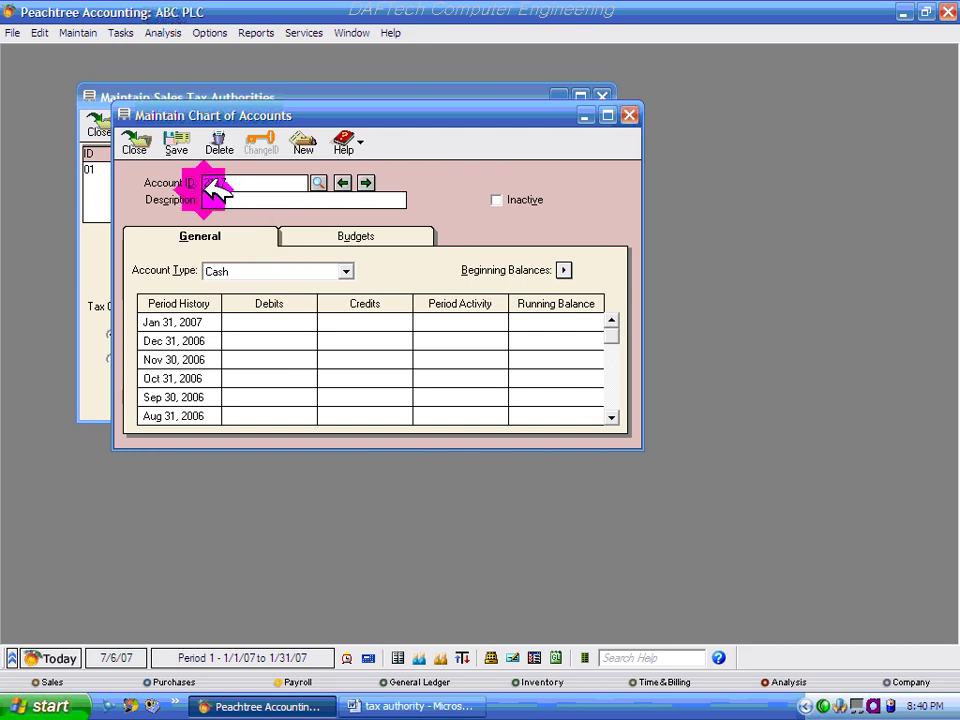
{"action": "type", "text": "W"}
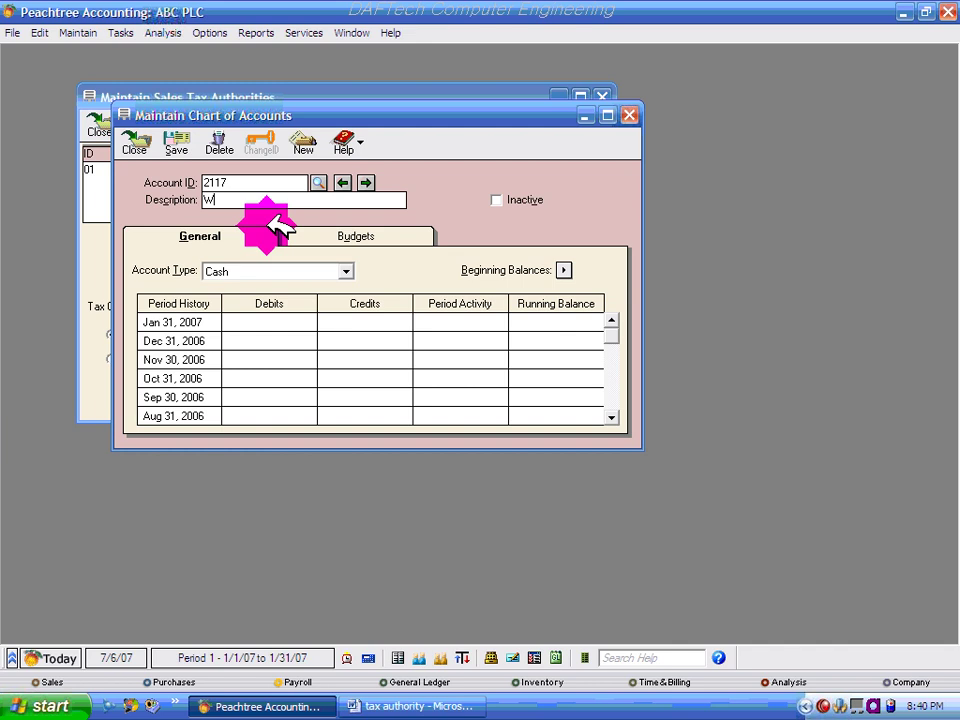
{"action": "type", "text": "itholding"}
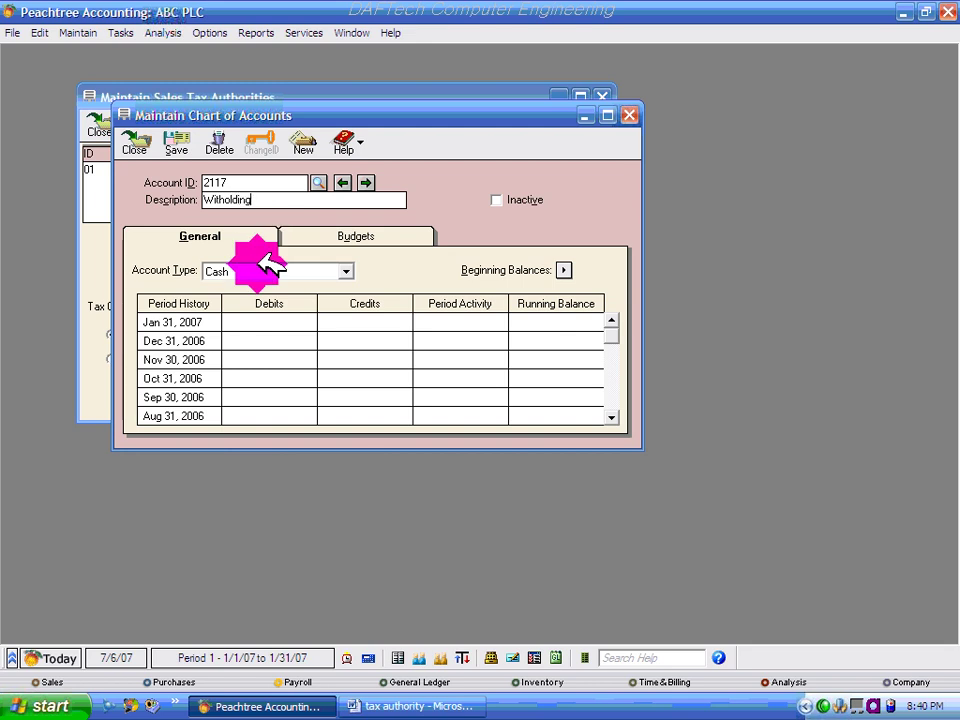
{"action": "type", "text": " Payable"}
{"action": "left_click", "coordinate": [252, 271]}
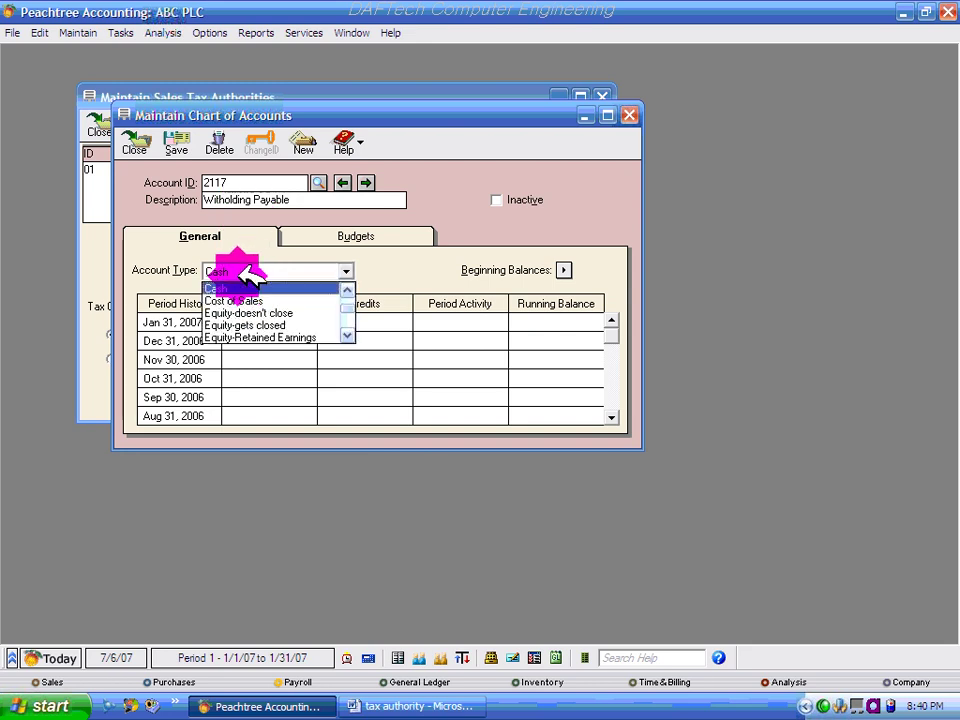
{"action": "left_click", "coordinate": [283, 271]}
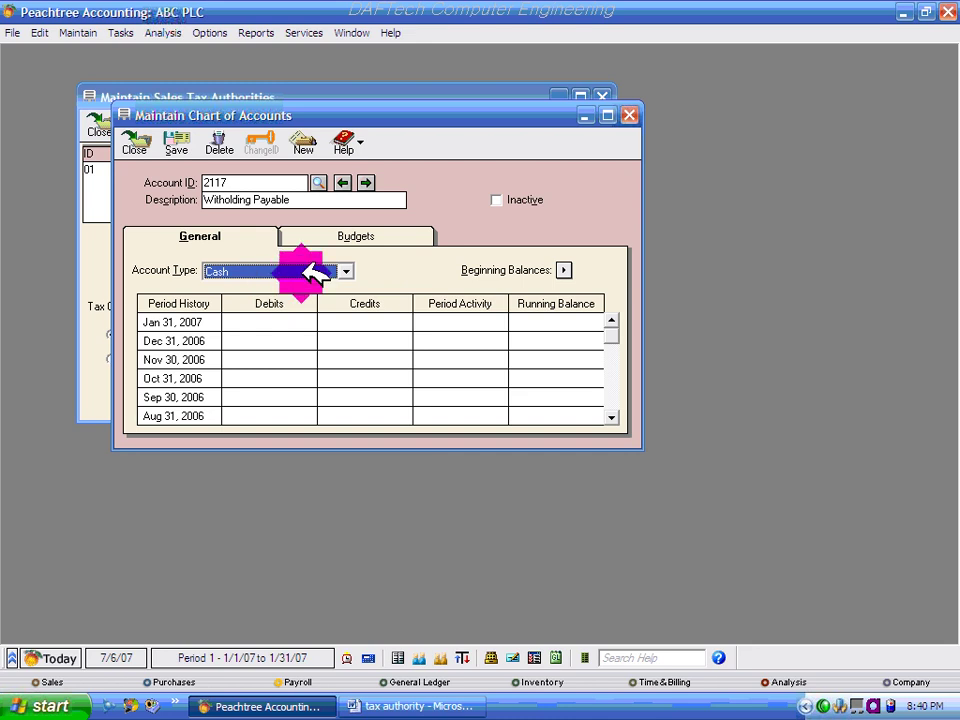
{"action": "key", "text": "a"}
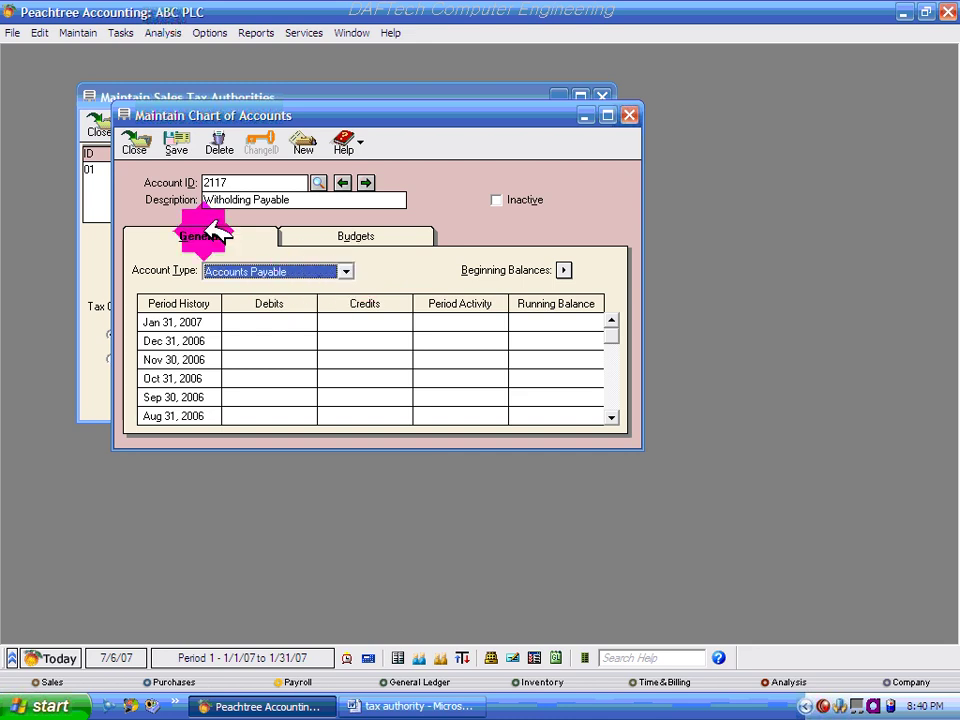
{"action": "left_click", "coordinate": [180, 145]}
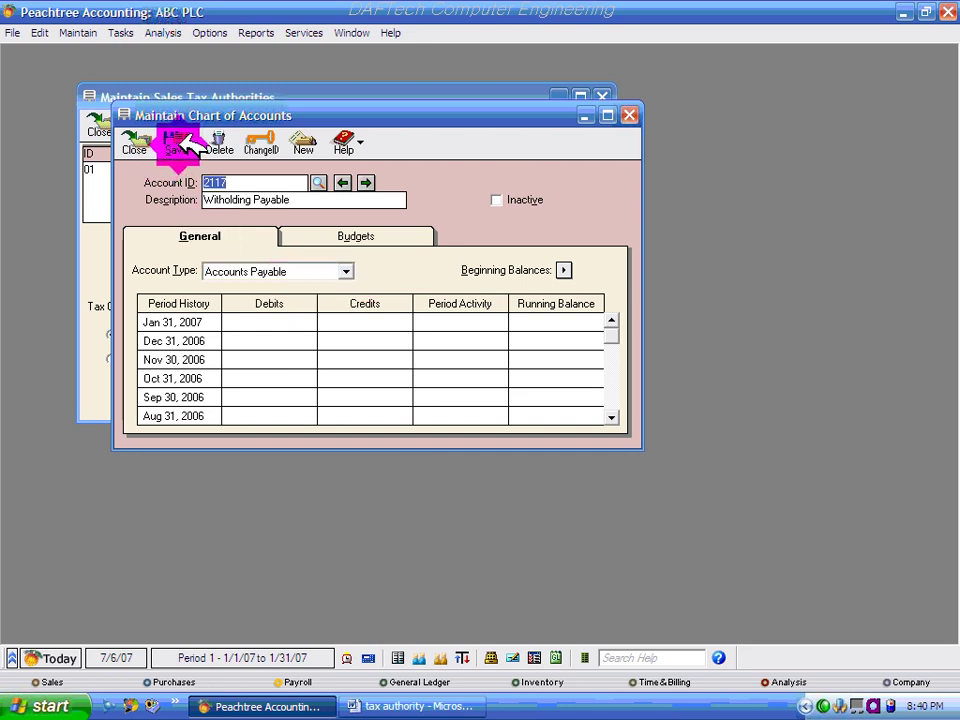
{"action": "left_click", "coordinate": [136, 142]}
Step: Assign account 2117 as authority 02's sales tax payable G/L account, set its single tax rate to 2% and save it
{"action": "left_click", "coordinate": [322, 280]}
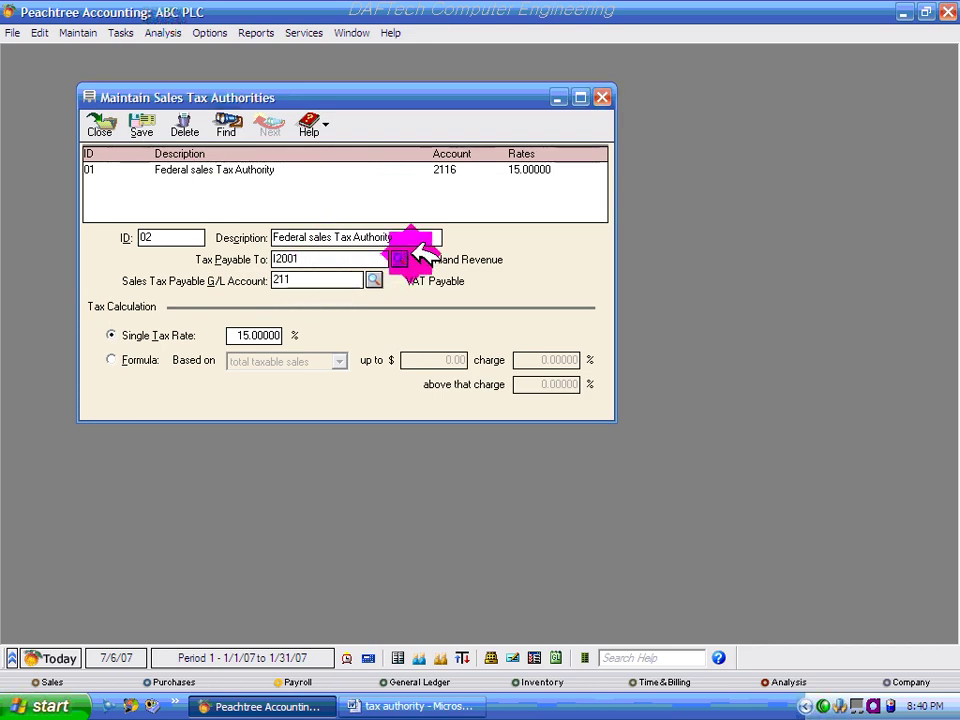
{"action": "type", "text": "7"}
{"action": "key", "text": "Tab"}
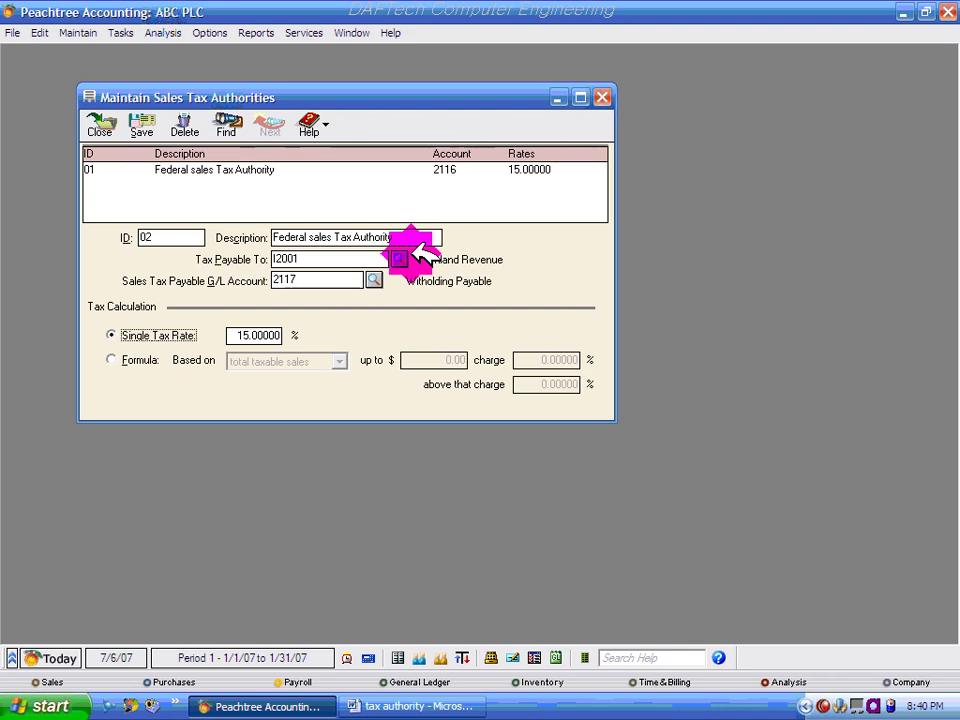
{"action": "left_click_drag", "start_coordinate": [248, 334], "coordinate": [303, 338]}
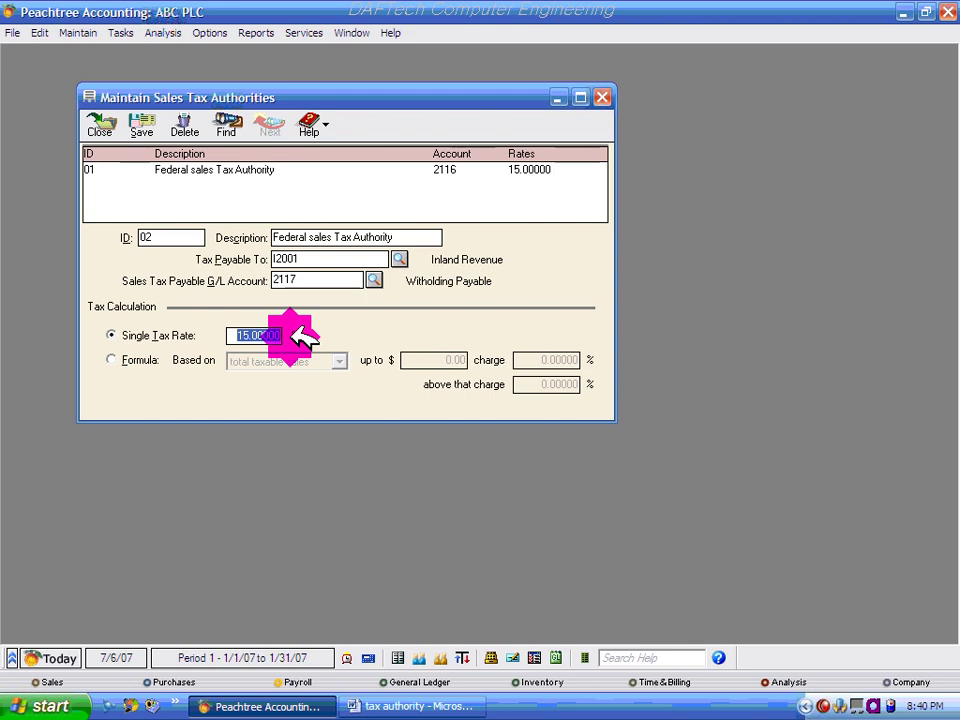
{"action": "type", "text": "2"}
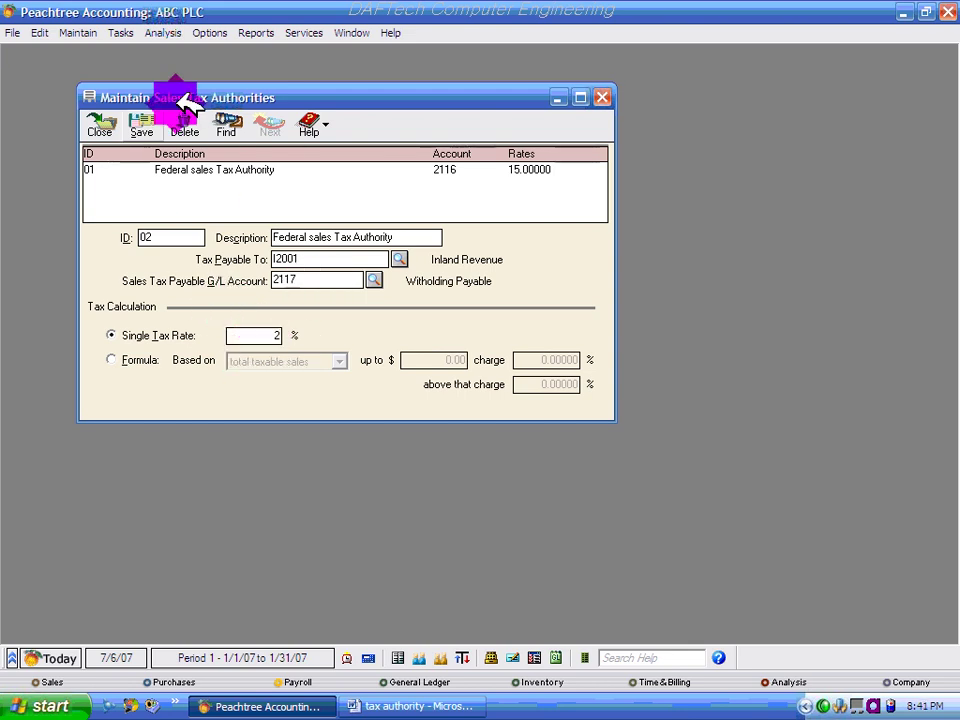
{"action": "left_click", "coordinate": [136, 128]}
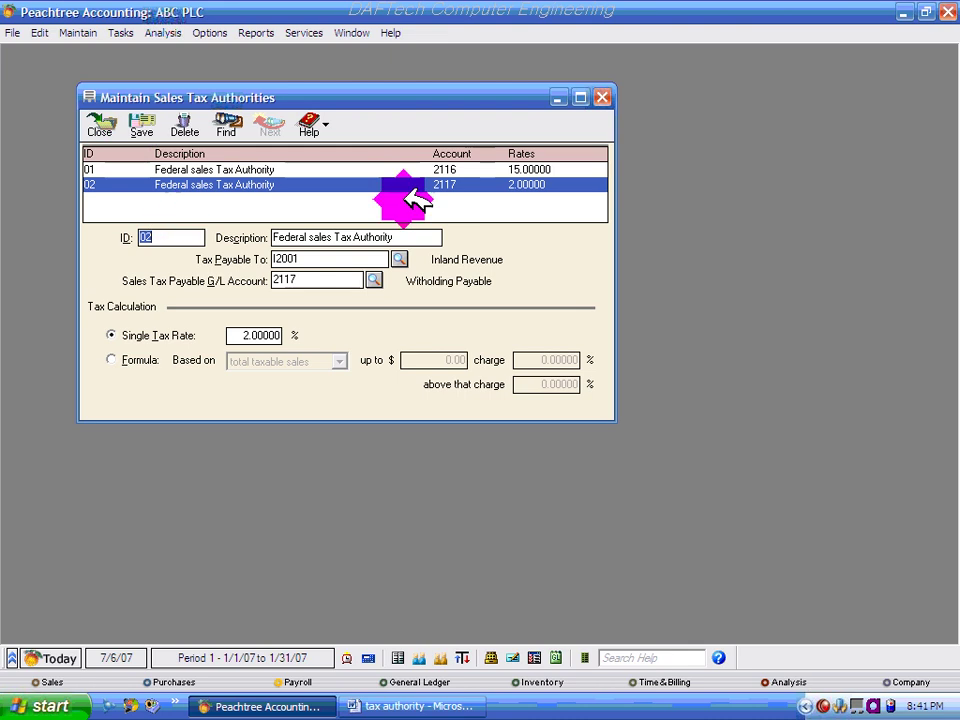
Step: Review the G/L accounts and tax rates of sales tax authorities 01 and 02 by comparing their records
{"action": "left_click", "coordinate": [454, 170]}
{"action": "left_click", "coordinate": [455, 184]}
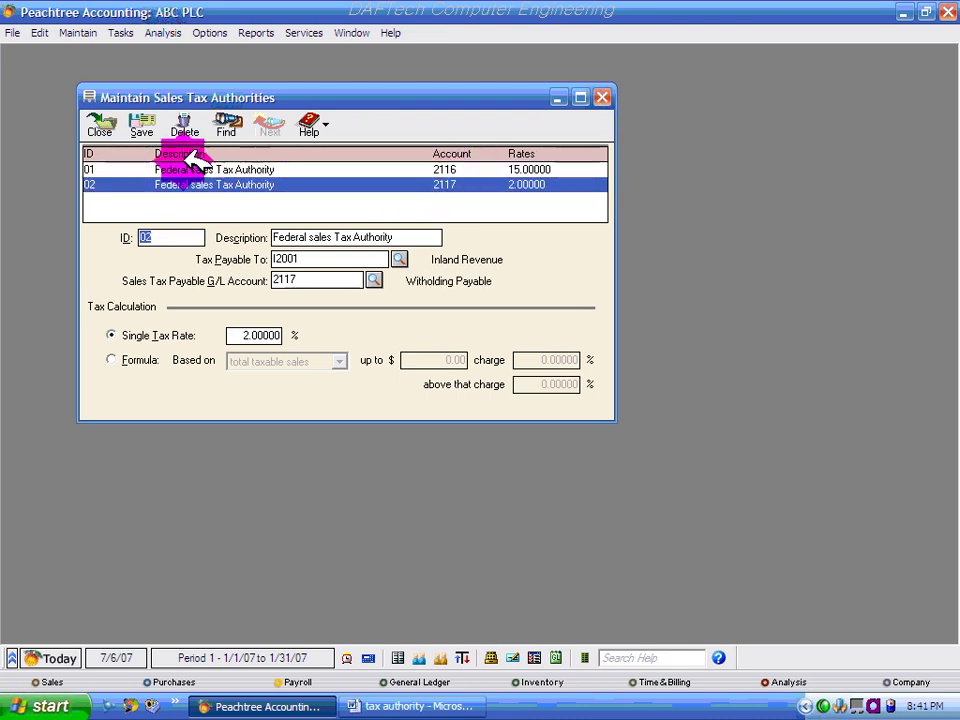
{"action": "left_click", "coordinate": [442, 169]}
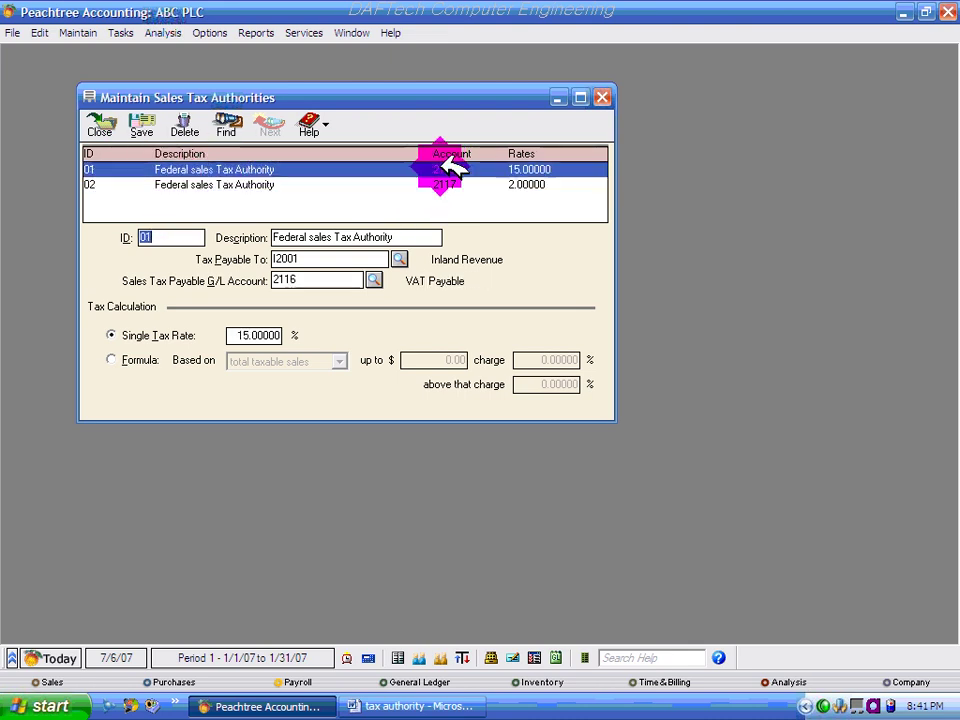
{"action": "left_click", "coordinate": [528, 187]}
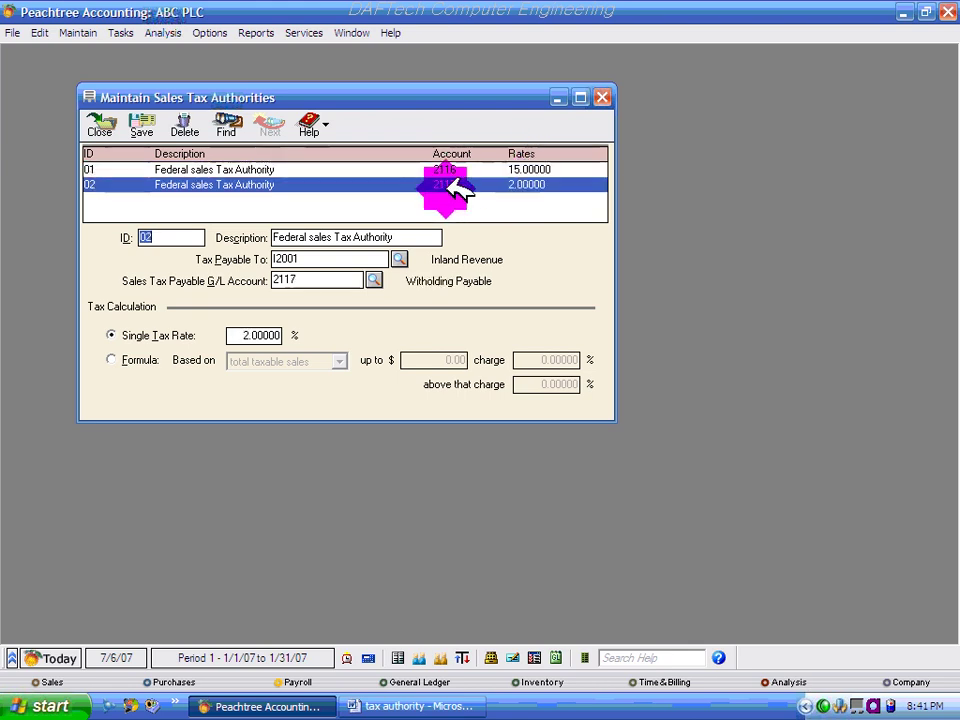
{"action": "left_click", "coordinate": [510, 169]}
{"action": "left_click", "coordinate": [530, 184]}
{"action": "left_click", "coordinate": [531, 168]}
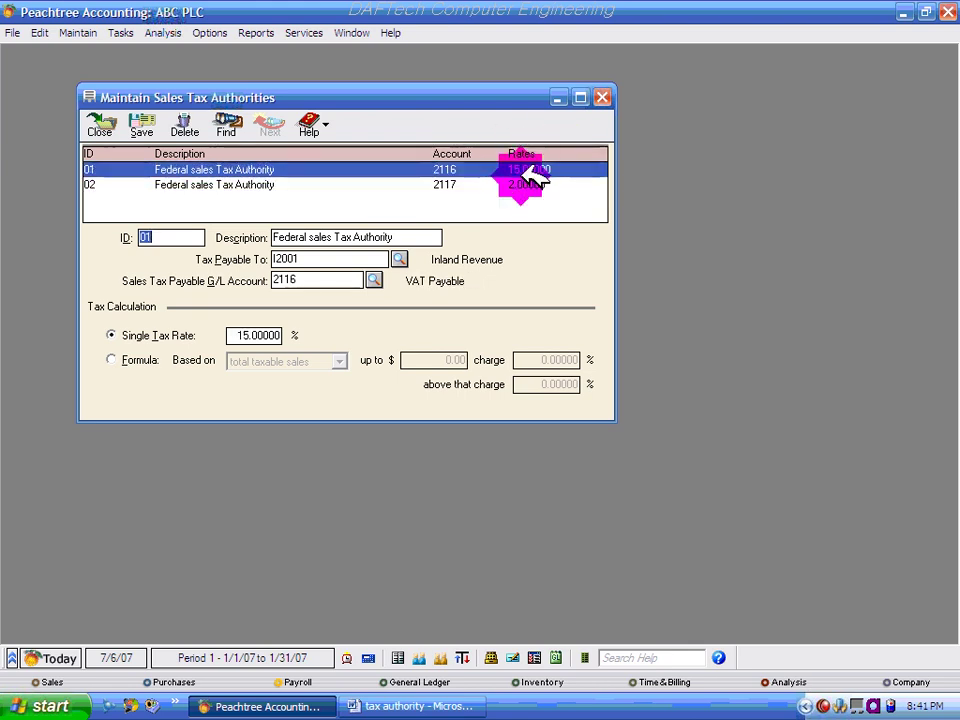
{"action": "left_click", "coordinate": [526, 182]}
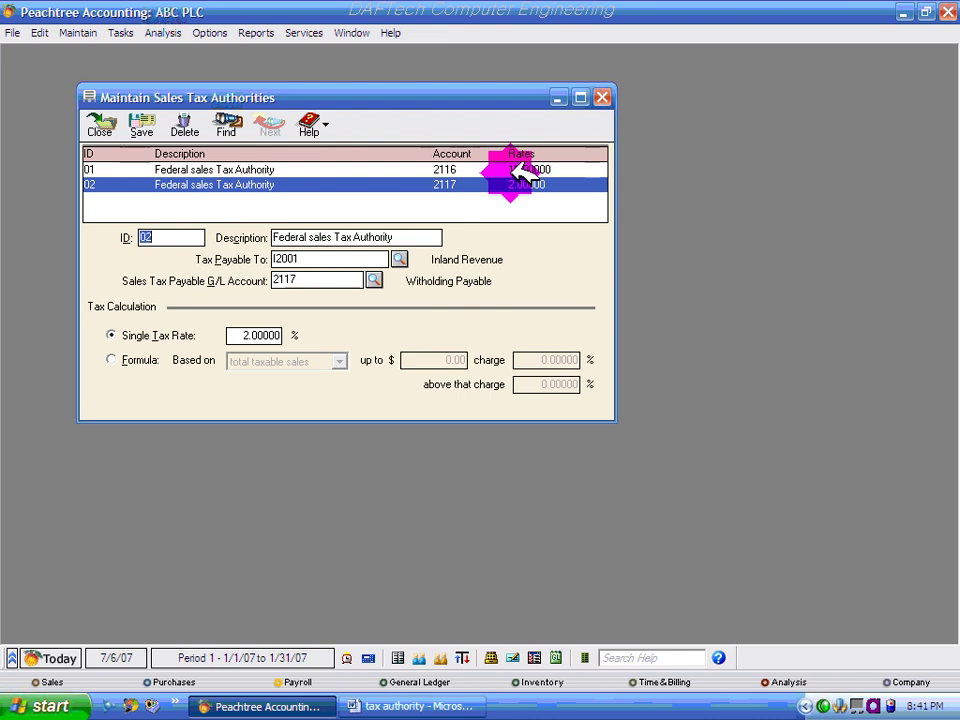